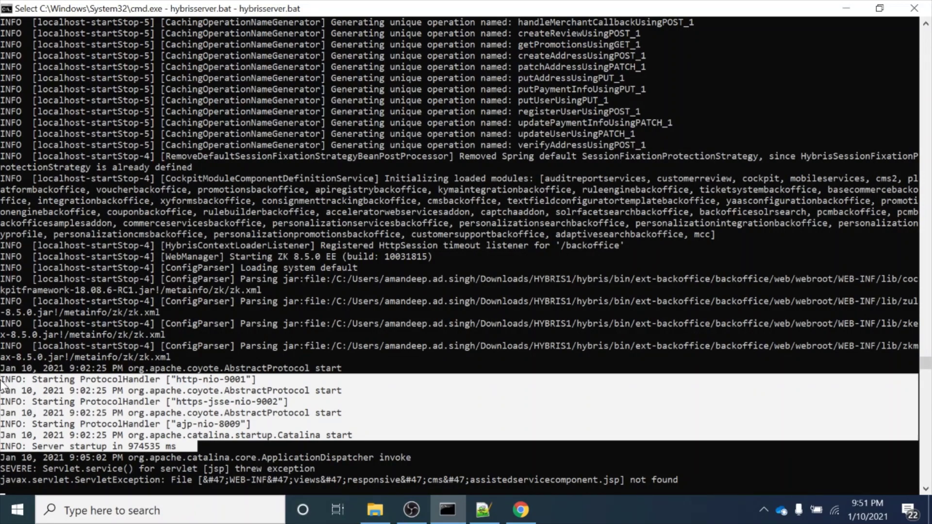
# Bring the Apparel Site UK homepage window to the front from the Chrome taskbar icon
pyautogui.click(519, 519)
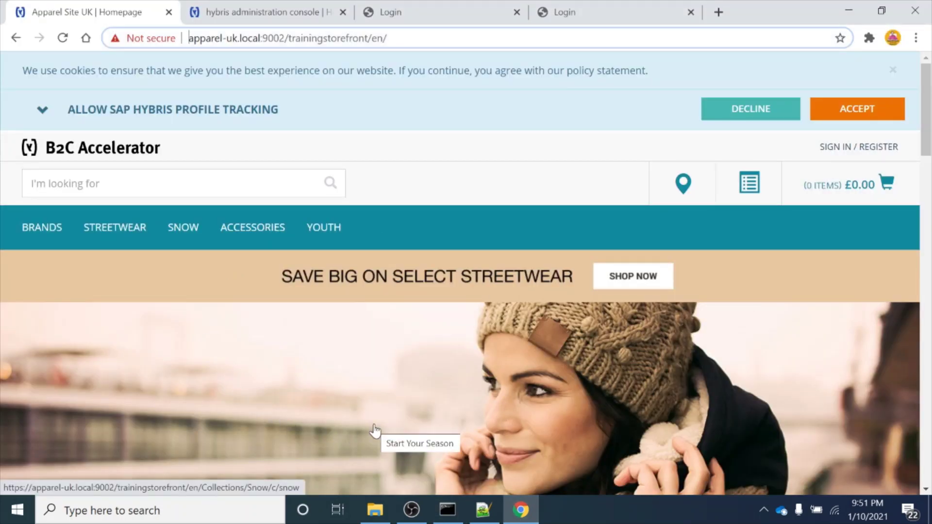
pyautogui.scroll(-3, 375, 431)
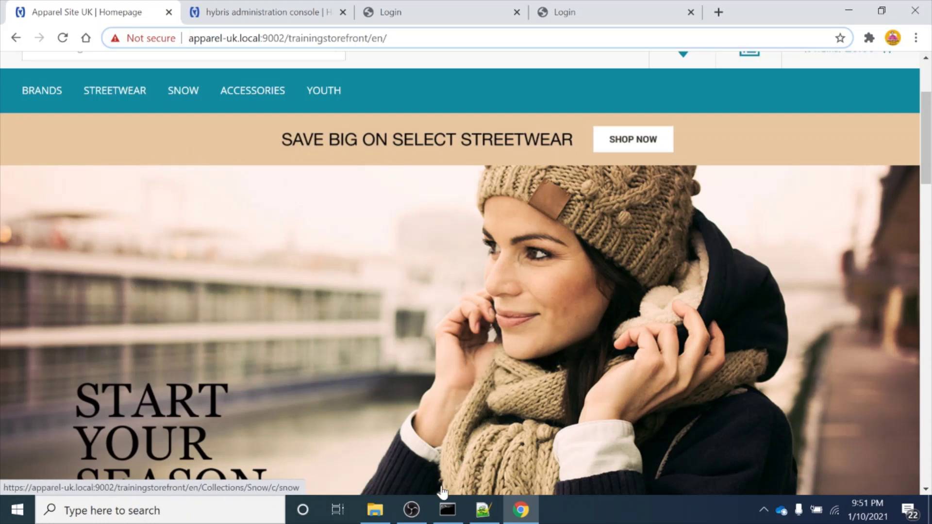
pyautogui.click(448, 510)
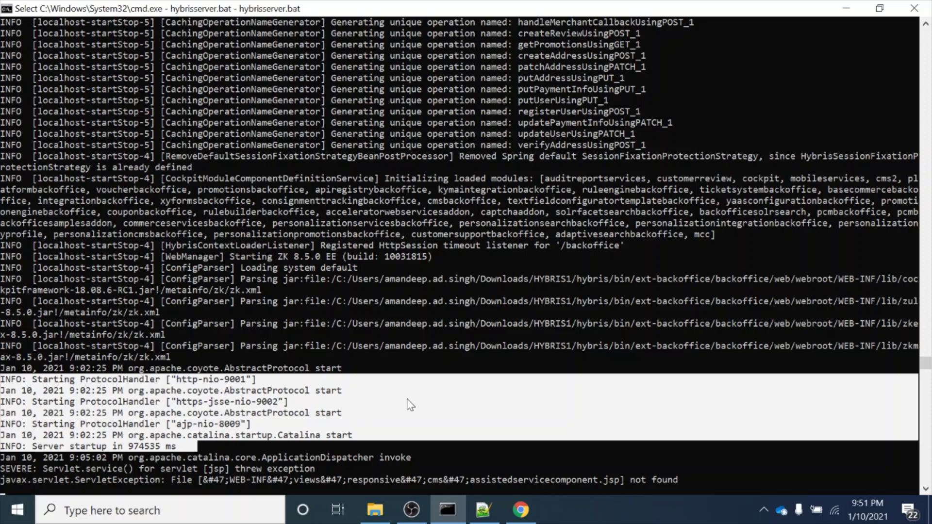
pyautogui.click(521, 510)
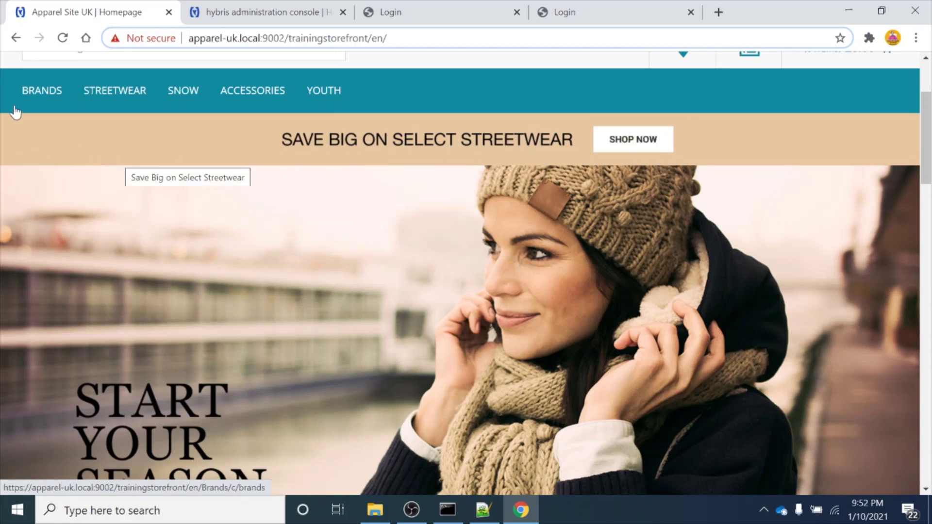
# Open the Women > Bag category from the Accessories mega menu
pyautogui.moveTo(29, 97)
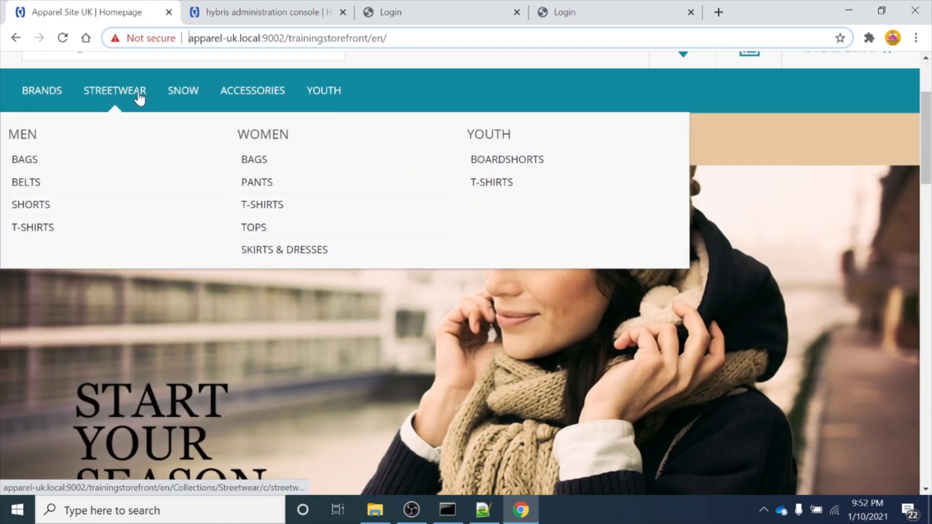
pyautogui.moveTo(275, 95)
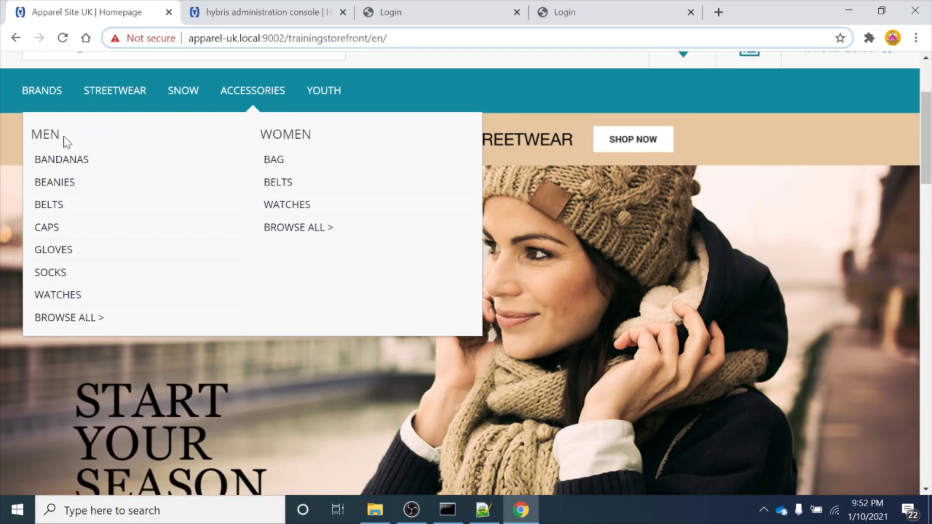
pyautogui.moveTo(63, 141); pyautogui.dragTo(31, 138)
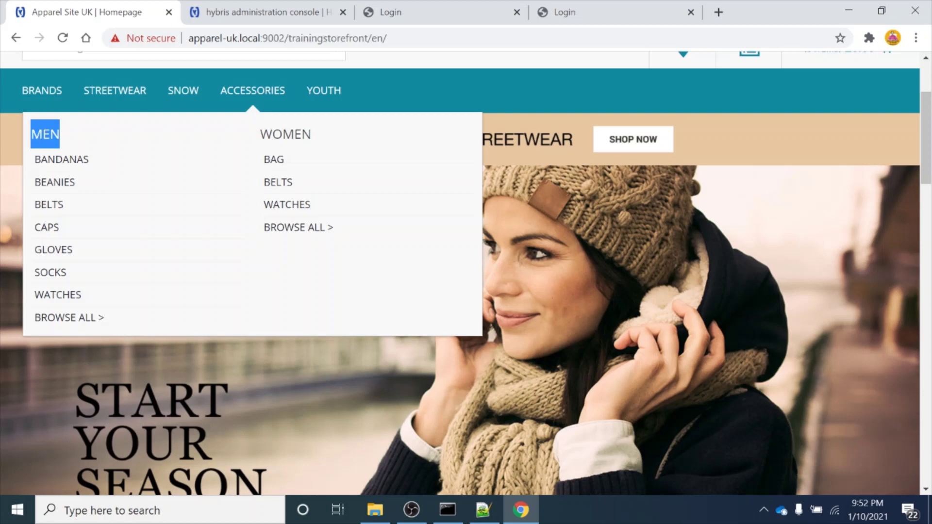
pyautogui.moveTo(258, 135); pyautogui.dragTo(323, 128)
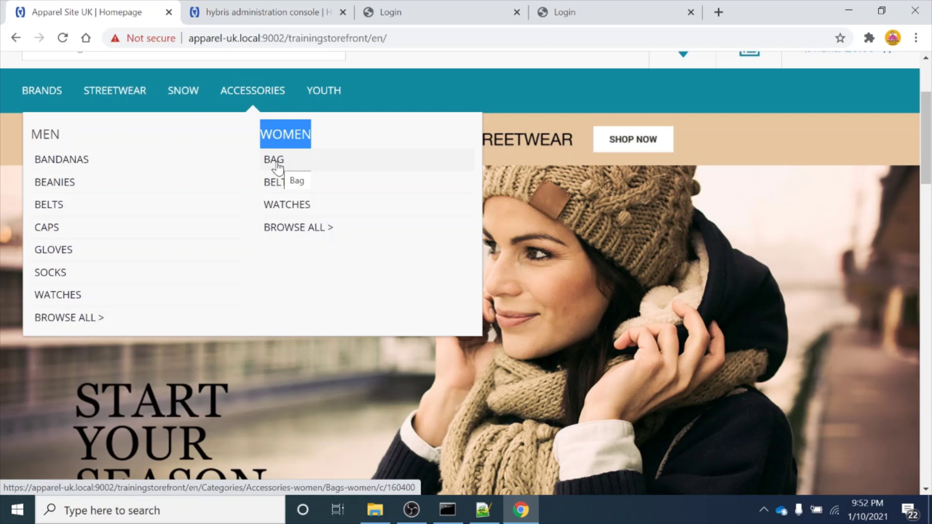
pyautogui.click(276, 165)
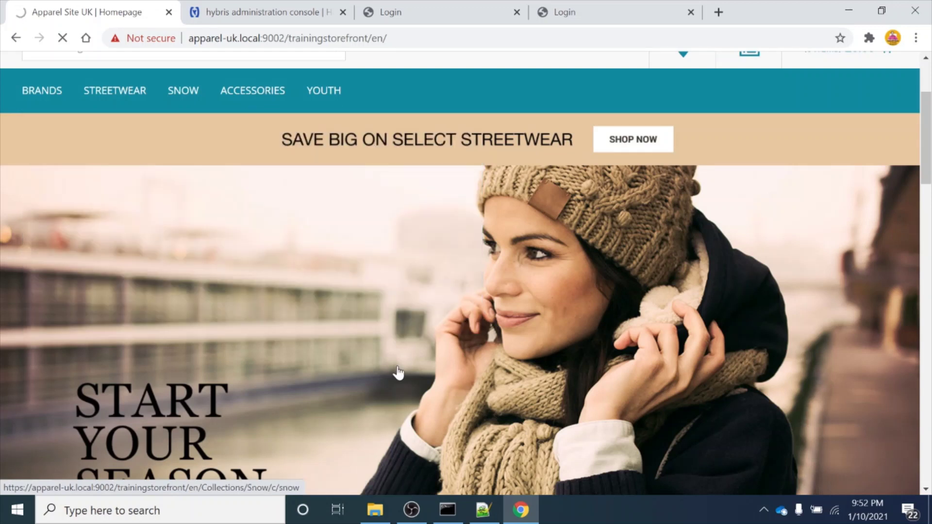
# Clear the text selection in the server log window, then return to the storefront
pyautogui.click(448, 503)
pyautogui.rightClick(478, 373)
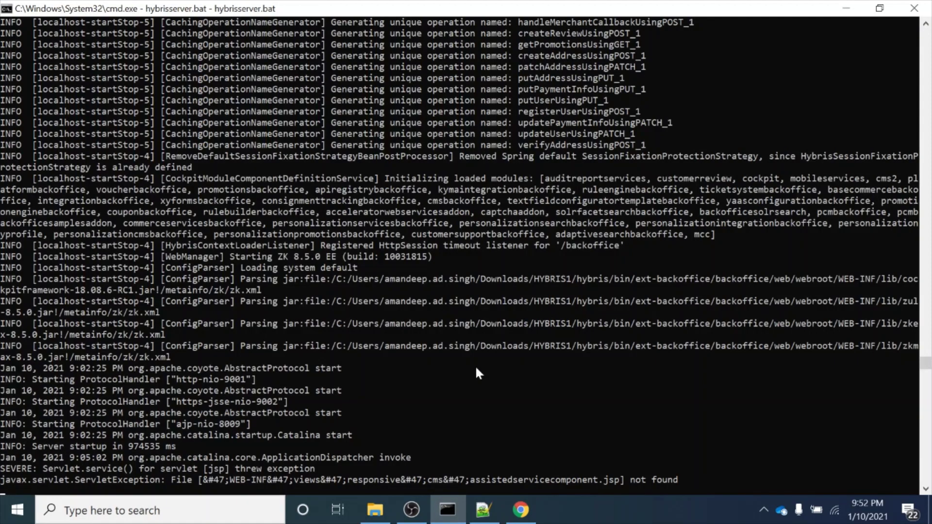
pyautogui.hotkey('alt', 'Tab')
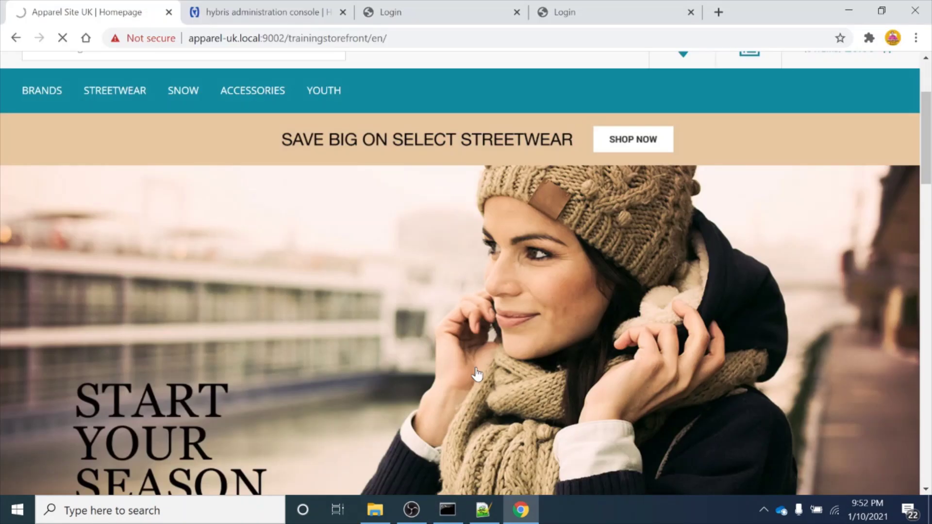
pyautogui.scroll(-6, 477, 374)
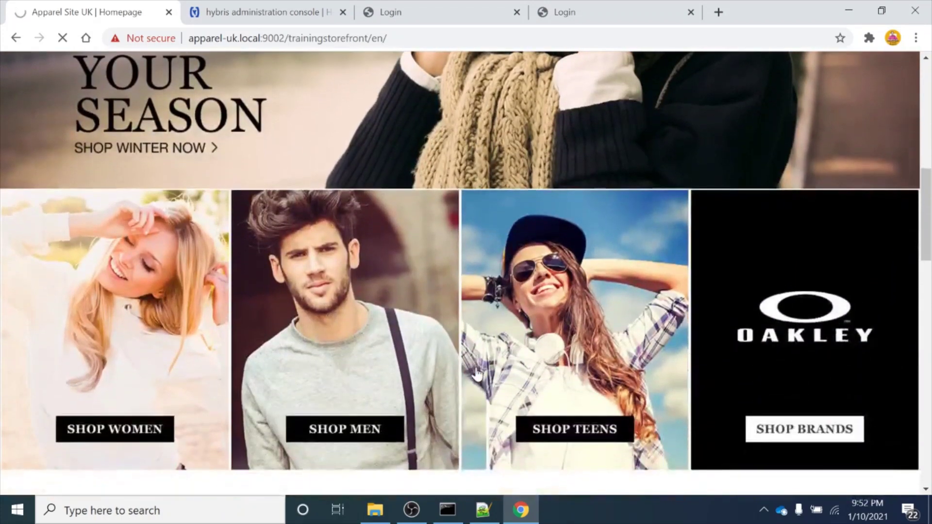
pyautogui.scroll(-3, 477, 373)
pyautogui.click(476, 375)
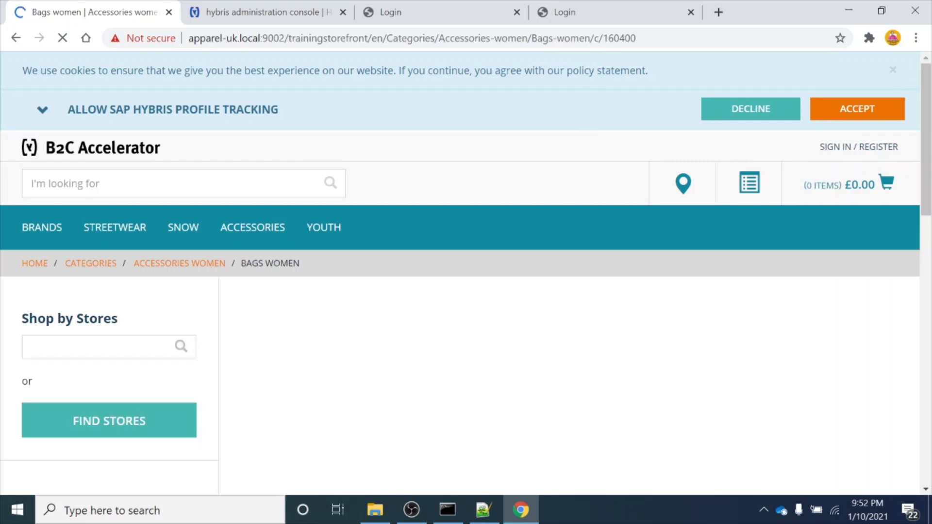
# Dismiss the location-permission popup on the 7-product Bags Women listing
pyautogui.scroll(-5, 485, 343)
pyautogui.scroll(-9, 484, 343)
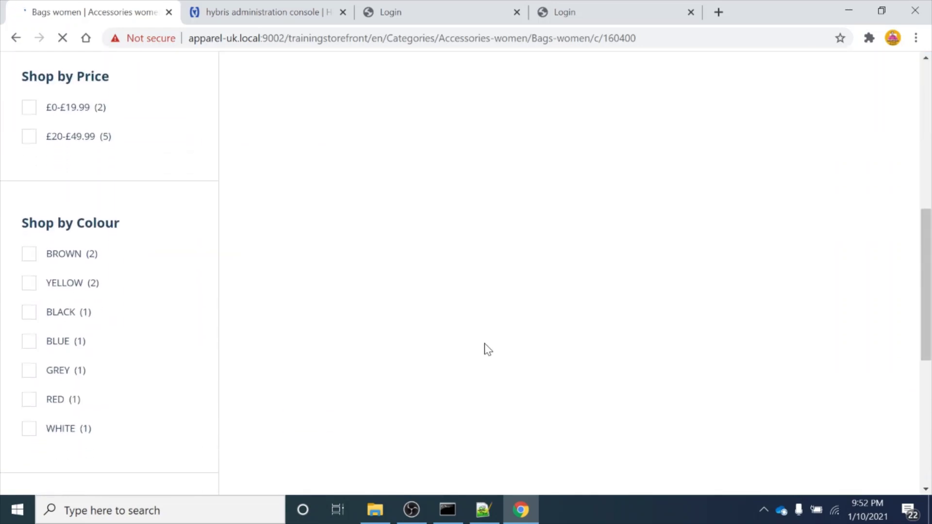
pyautogui.scroll(14, 485, 342)
pyautogui.scroll(-8, 484, 343)
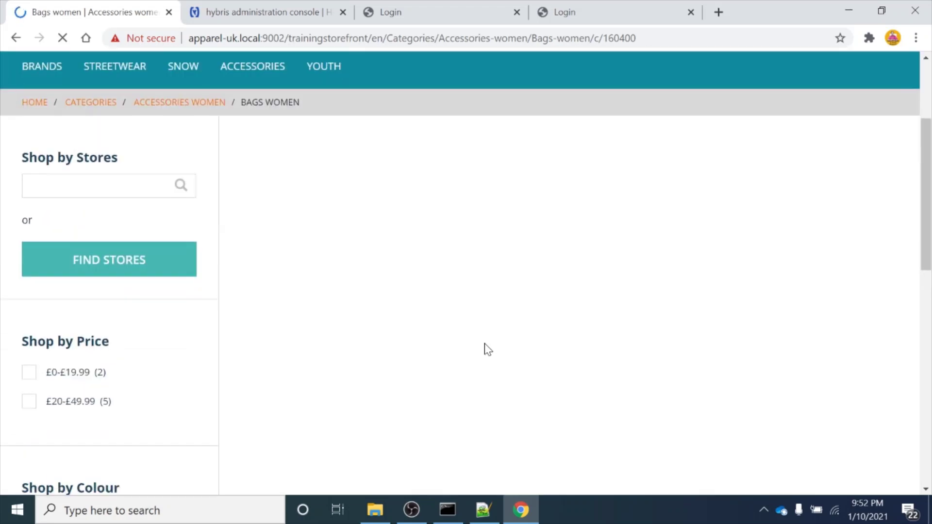
pyautogui.scroll(6, 485, 342)
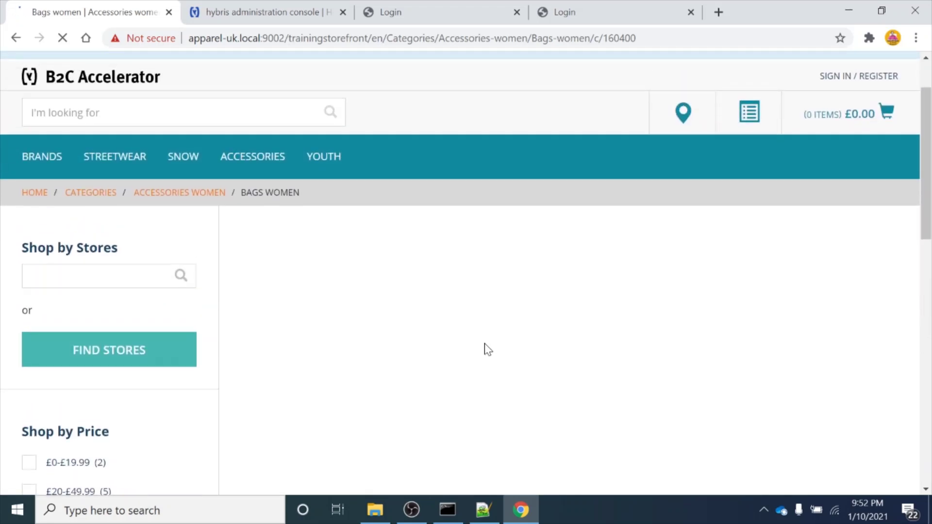
pyautogui.scroll(-4, 485, 343)
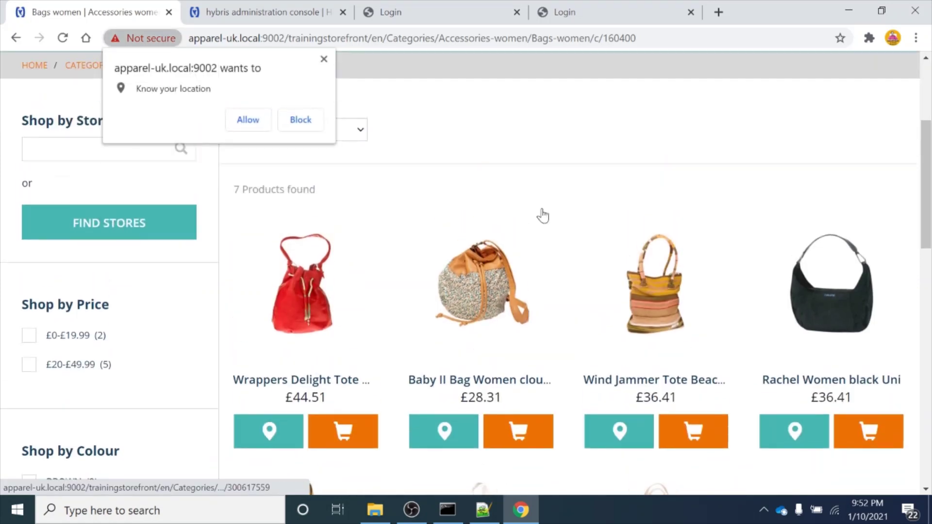
pyautogui.click(325, 60)
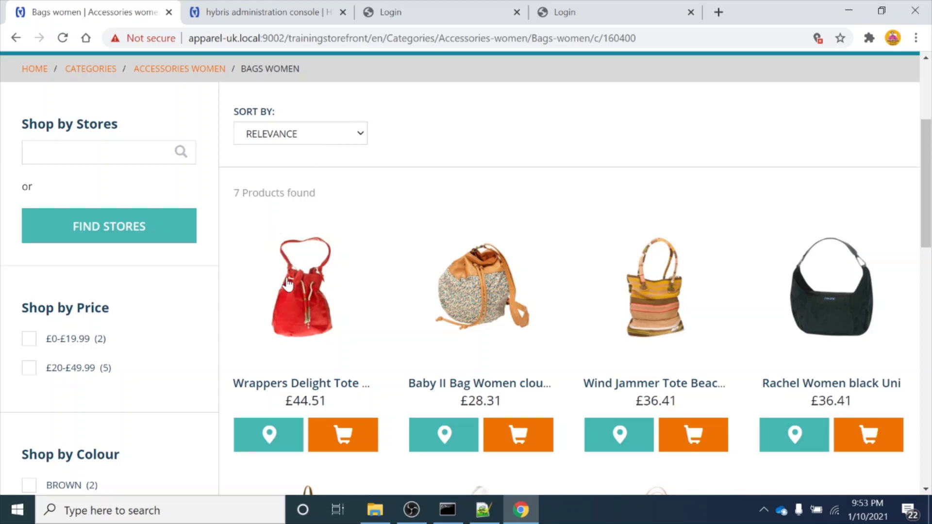
pyautogui.scroll(-2, 408, 192)
pyautogui.scroll(1, 410, 193)
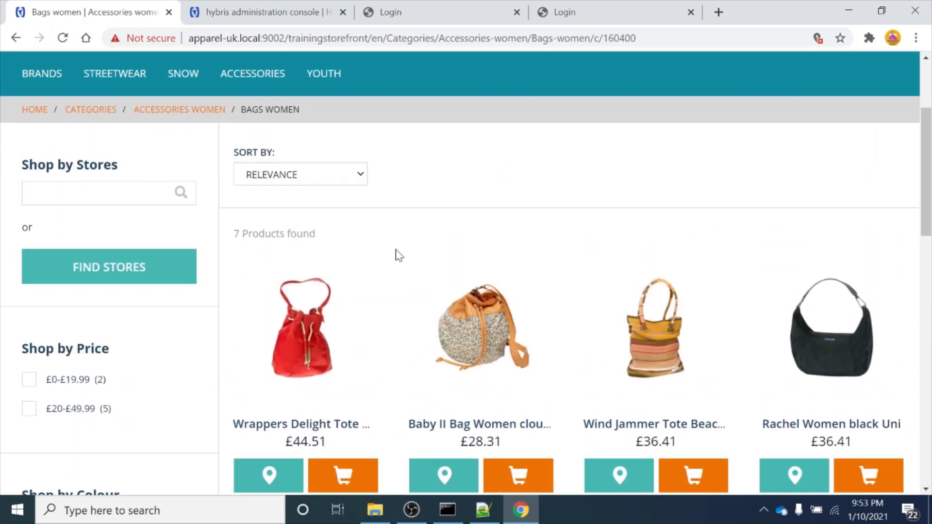
# Open the fire red Wrappers Delight Tote and add one (£44.51) to the bag
pyautogui.click(306, 335)
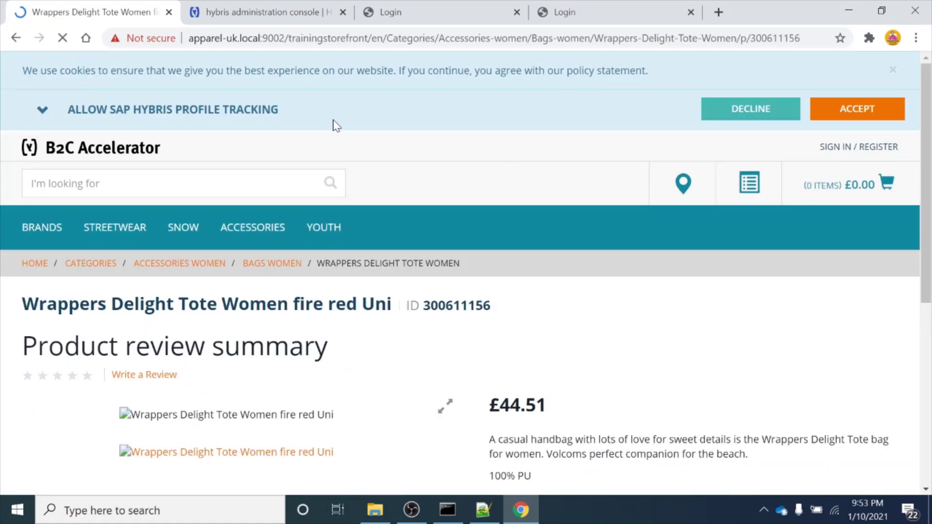
pyautogui.scroll(-3, 296, 306)
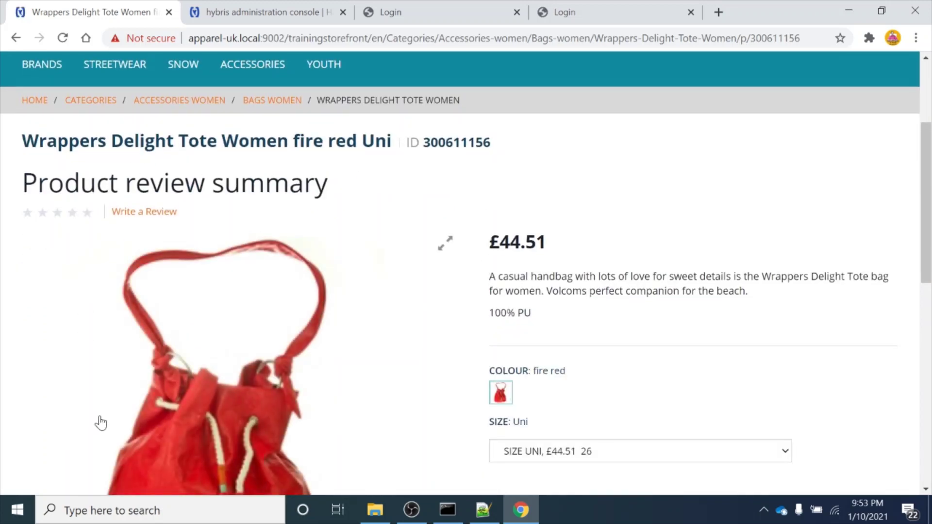
pyautogui.scroll(-2, 99, 422)
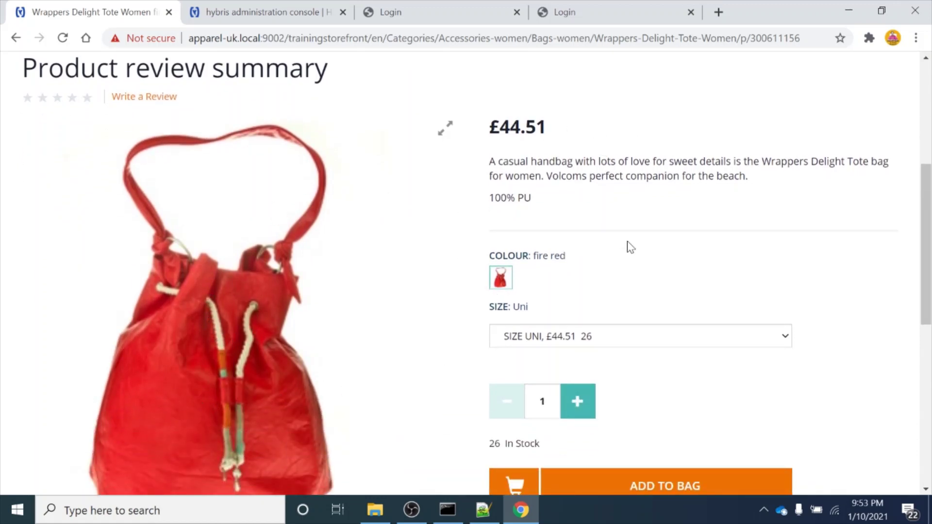
pyautogui.scroll(-1, 642, 252)
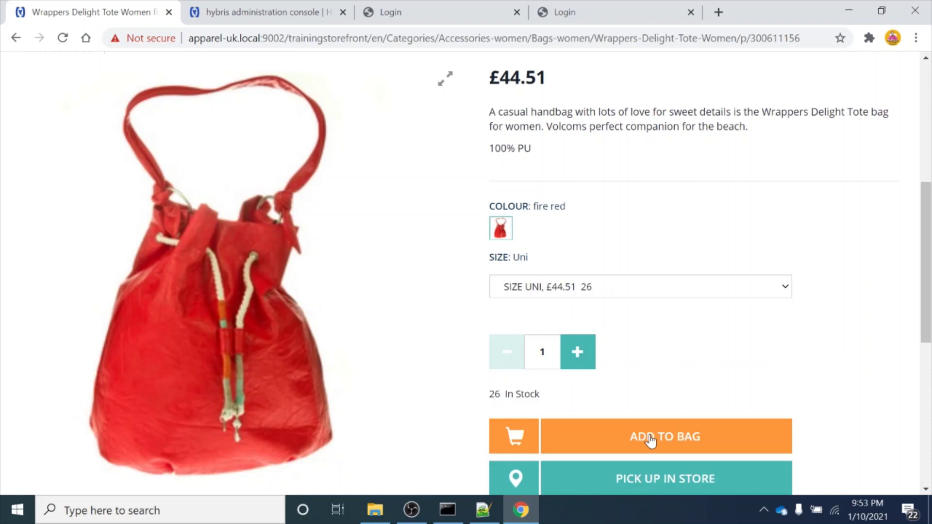
pyautogui.scroll(6, 713, 233)
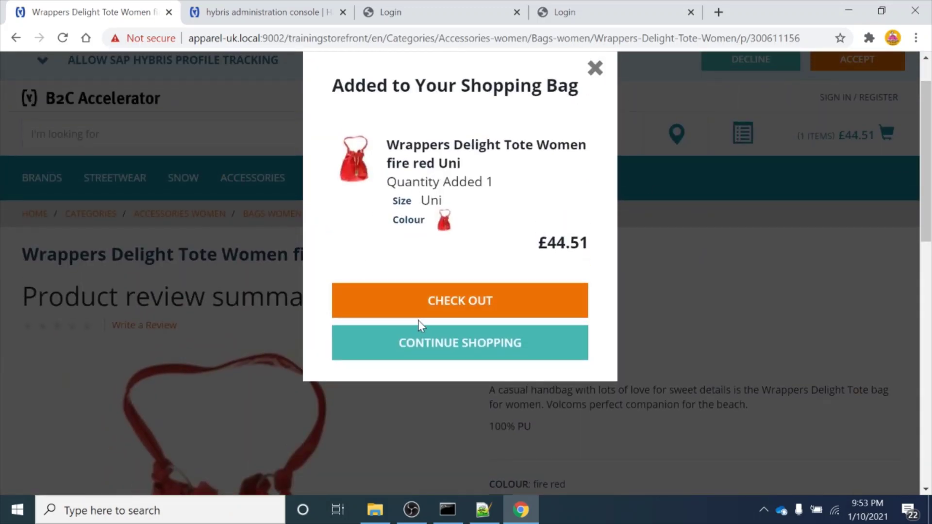
# Review the shopping bag: one tote, total £44.51 including £7.42 tax
pyautogui.click(436, 301)
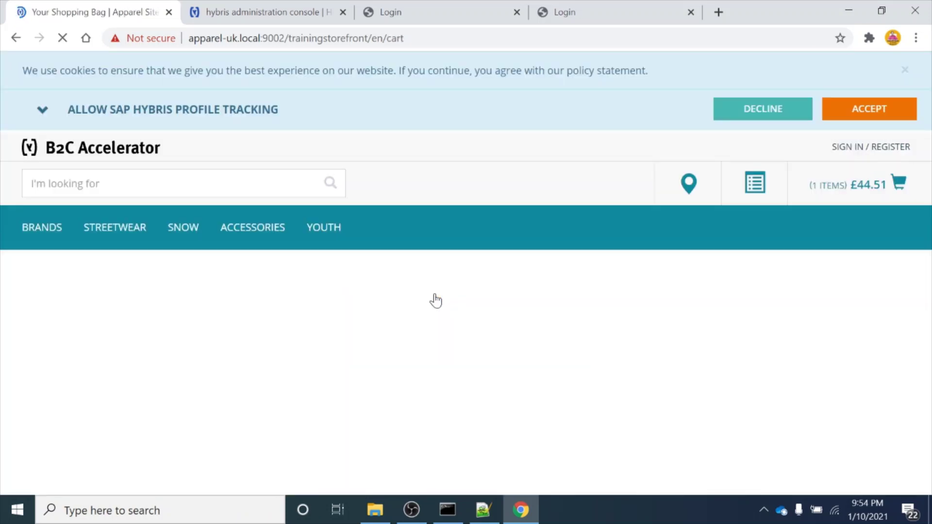
pyautogui.scroll(-3, 435, 300)
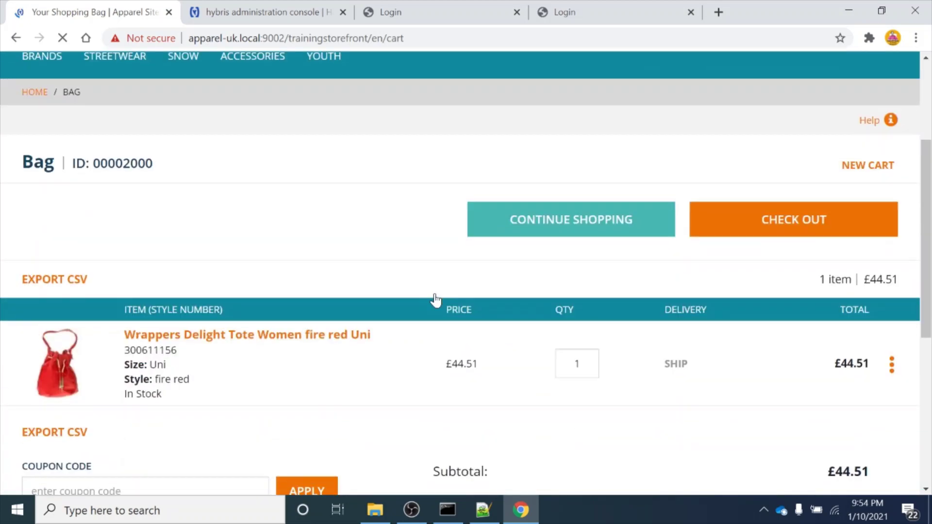
pyautogui.scroll(-4, 435, 300)
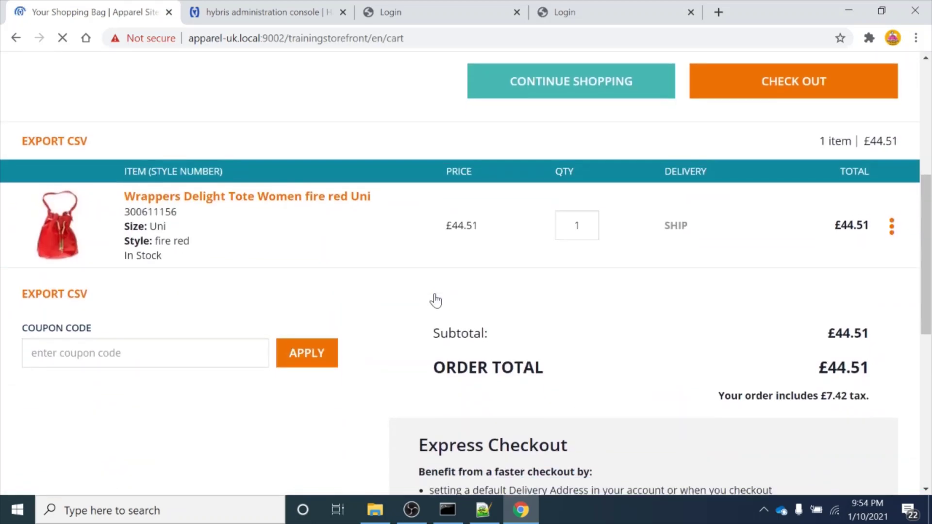
pyautogui.scroll(3, 435, 301)
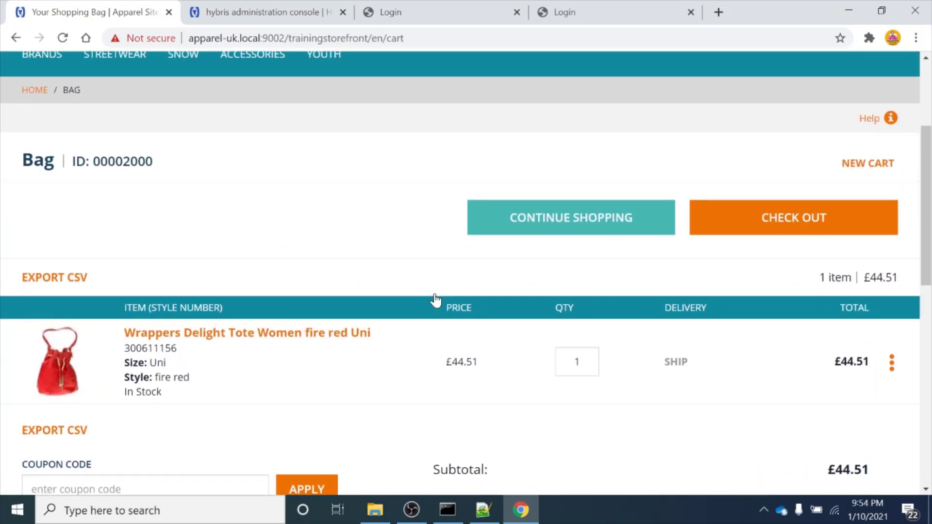
pyautogui.scroll(-2, 435, 300)
pyautogui.scroll(1, 436, 301)
pyautogui.scroll(-3, 436, 300)
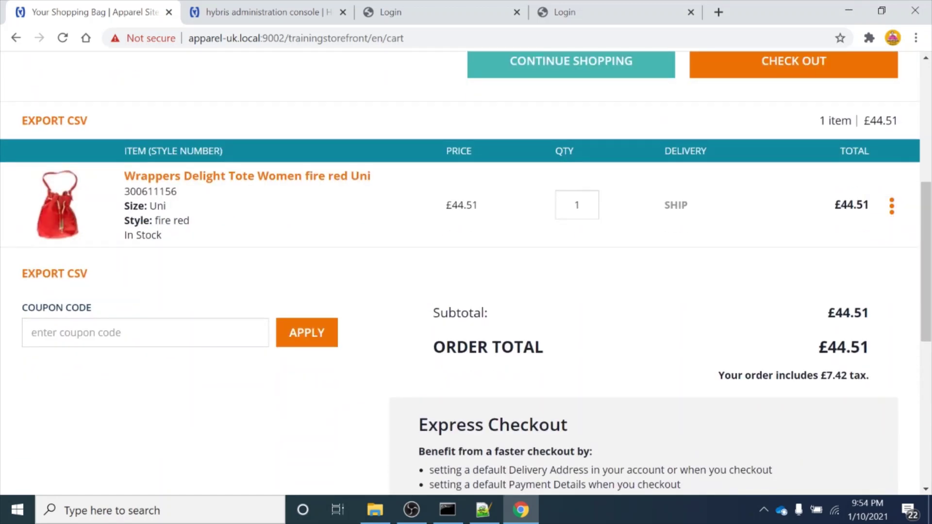
pyautogui.click(32, 333)
pyautogui.scroll(2, 440, 270)
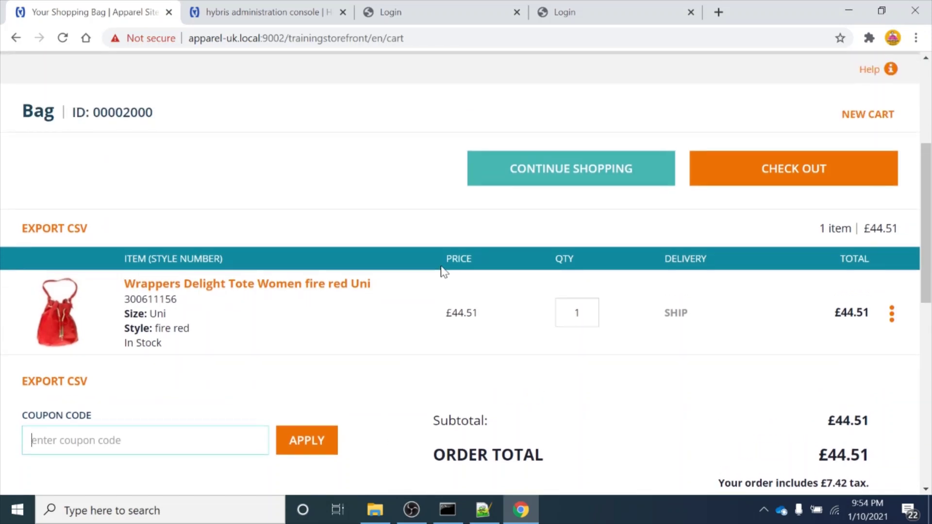
# Proceed to checkout and enter a guest e-mail, copying it into Confirm Email Address
pyautogui.click(816, 172)
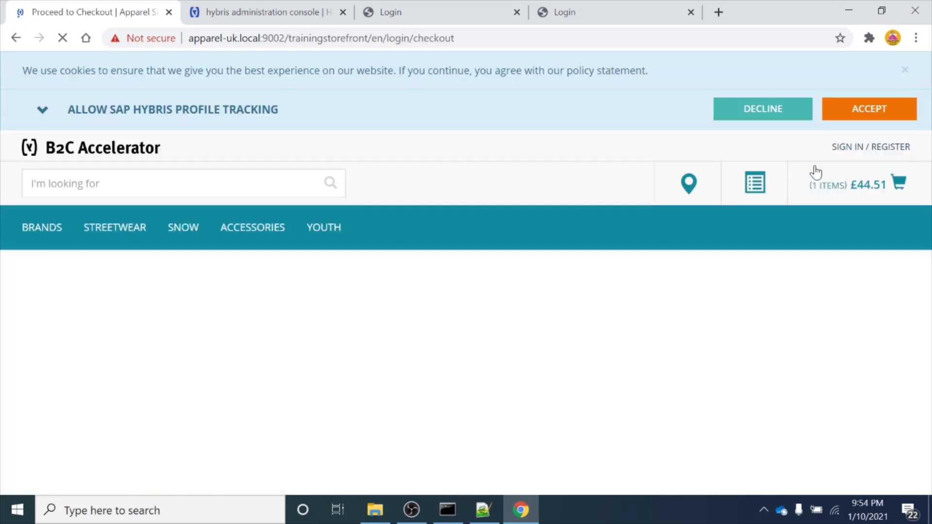
pyautogui.scroll(-2, 485, 291)
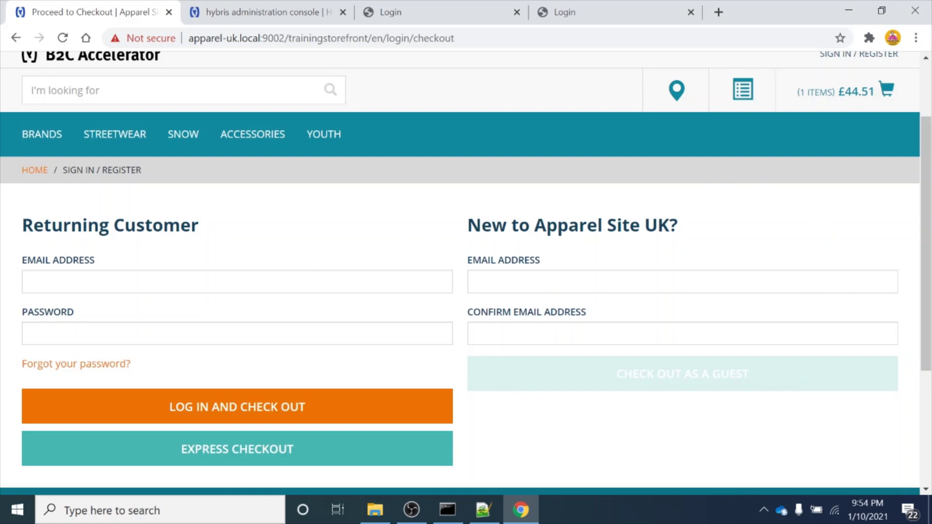
pyautogui.click(529, 282)
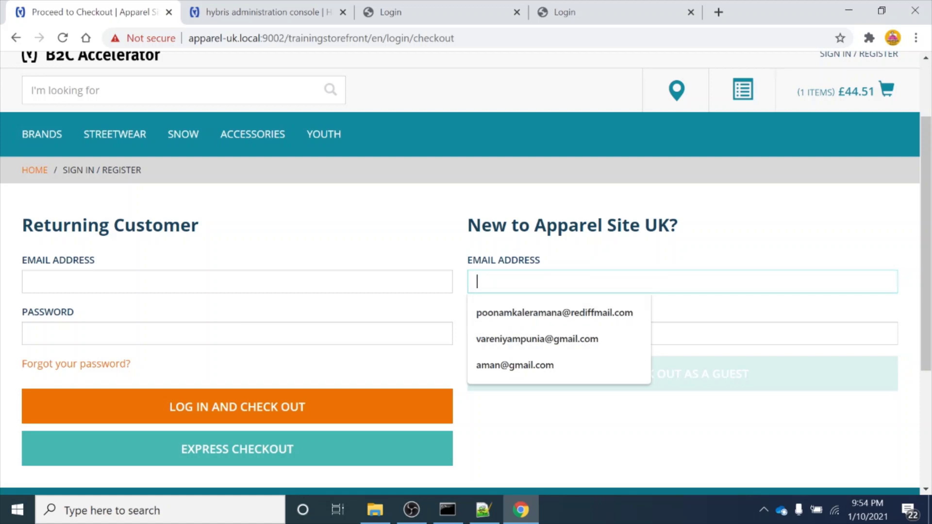
pyautogui.click(544, 371)
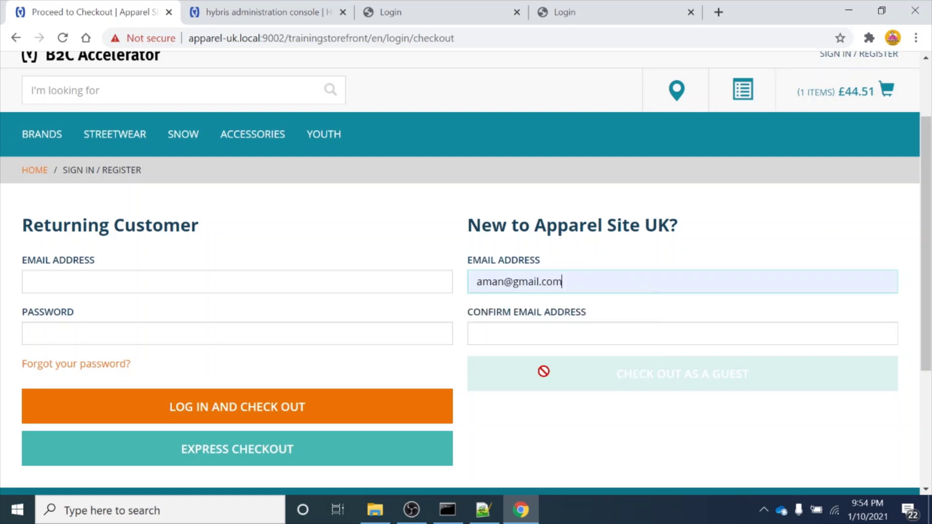
pyautogui.click(505, 282)
pyautogui.write('123')
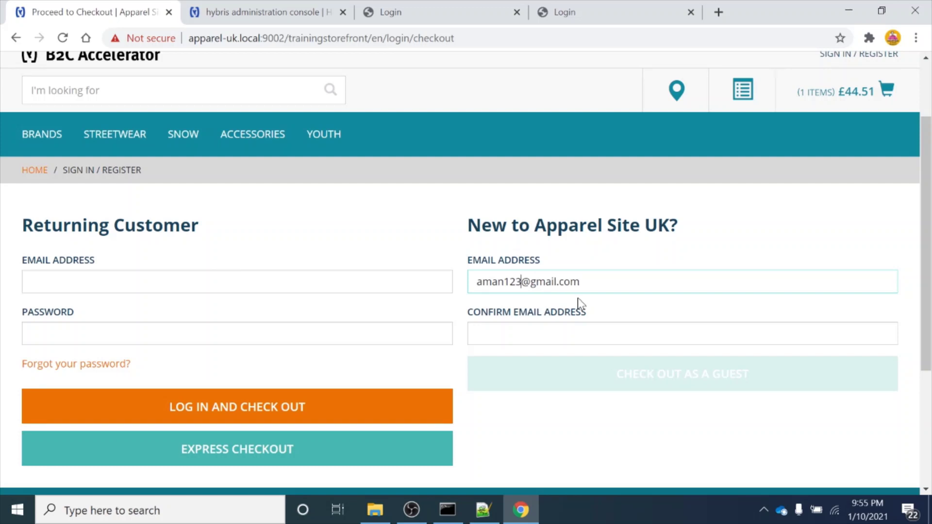
pyautogui.hotkey('ctrl', 'a')
pyautogui.hotkey('ctrl', 'c')
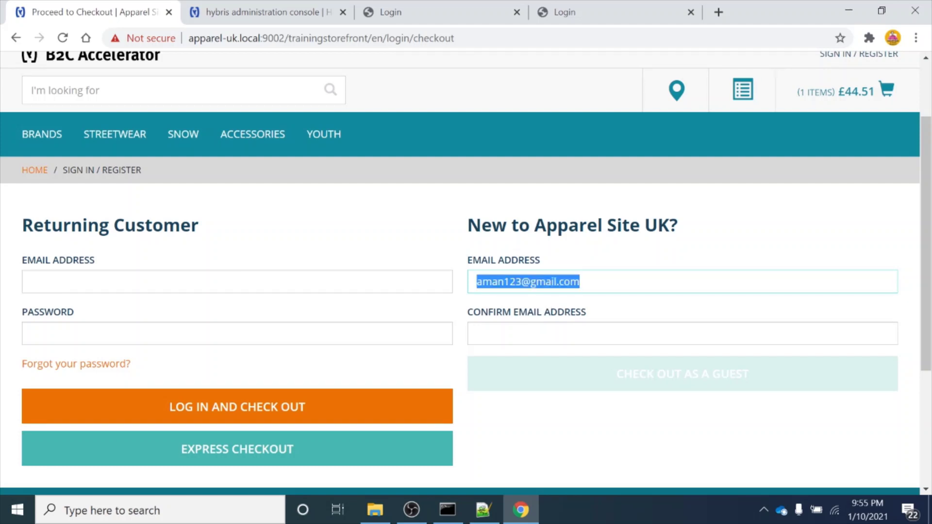
pyautogui.press('Tab')
pyautogui.hotkey('ctrl', 'v')
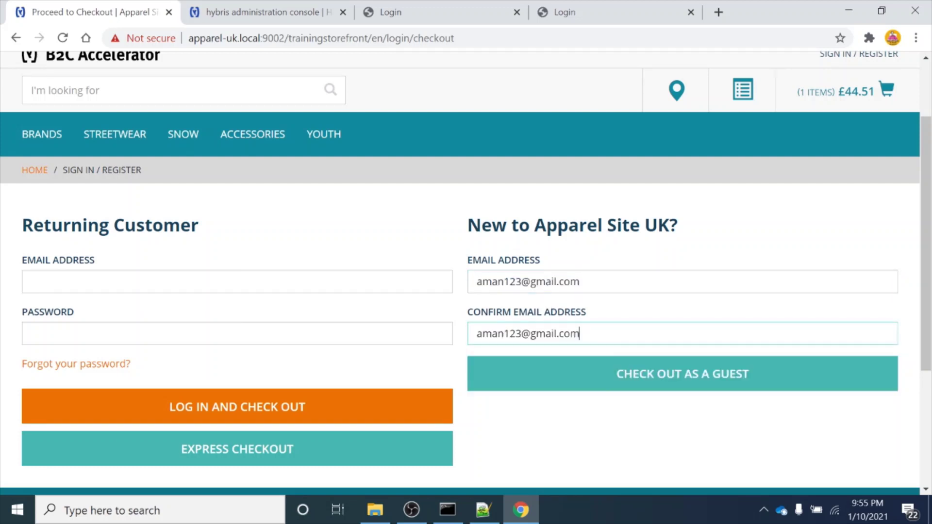
# Continue as a guest to the Shipping Address form and open the Country dropdown
pyautogui.click(691, 385)
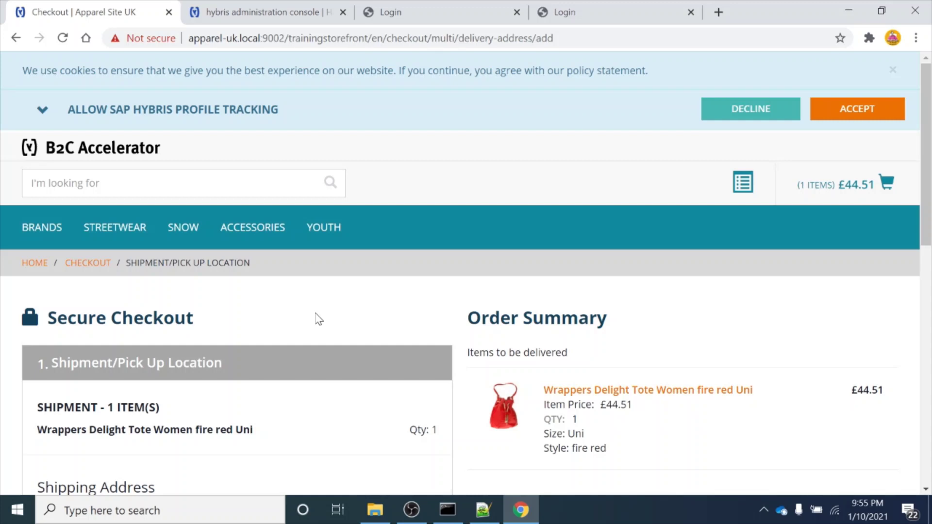
pyautogui.scroll(-4, 318, 319)
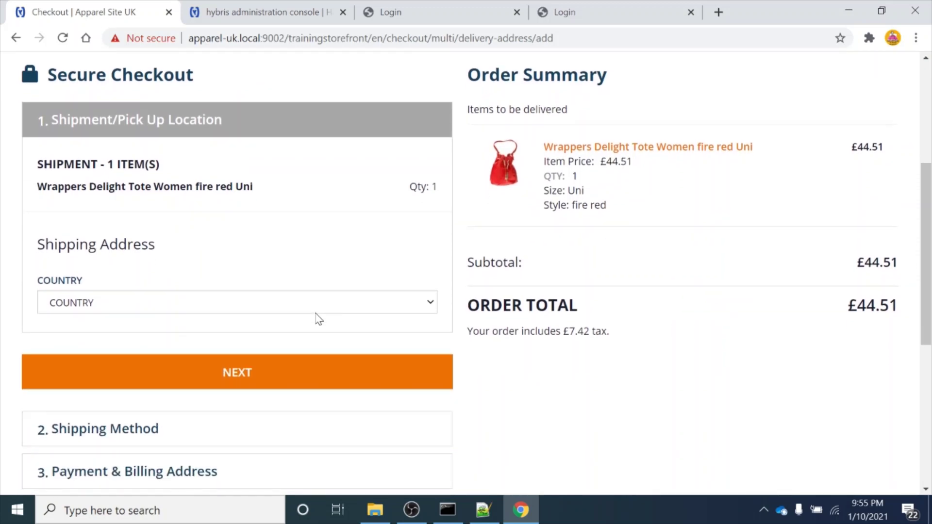
pyautogui.scroll(1, 318, 319)
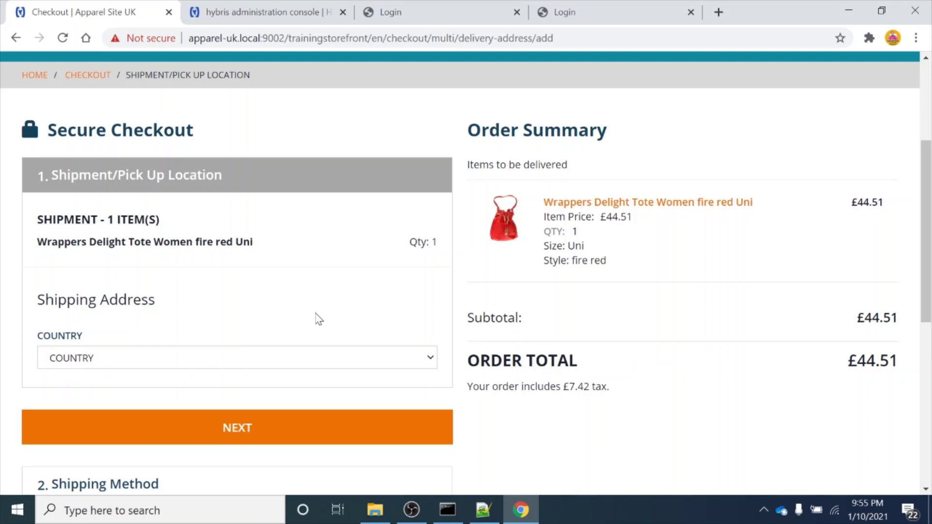
pyautogui.scroll(-1, 318, 320)
pyautogui.scroll(-1, 318, 319)
pyautogui.scroll(1, 317, 319)
pyautogui.click(299, 330)
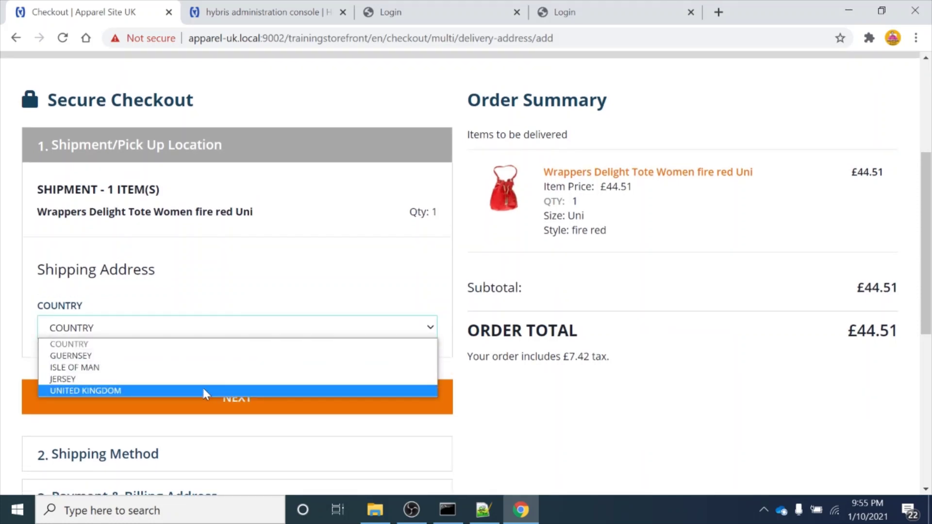
# Choose United Kingdom as the country and enter the recipient's first and last name
pyautogui.click(202, 391)
pyautogui.scroll(-2, 203, 390)
pyautogui.scroll(-3, 204, 392)
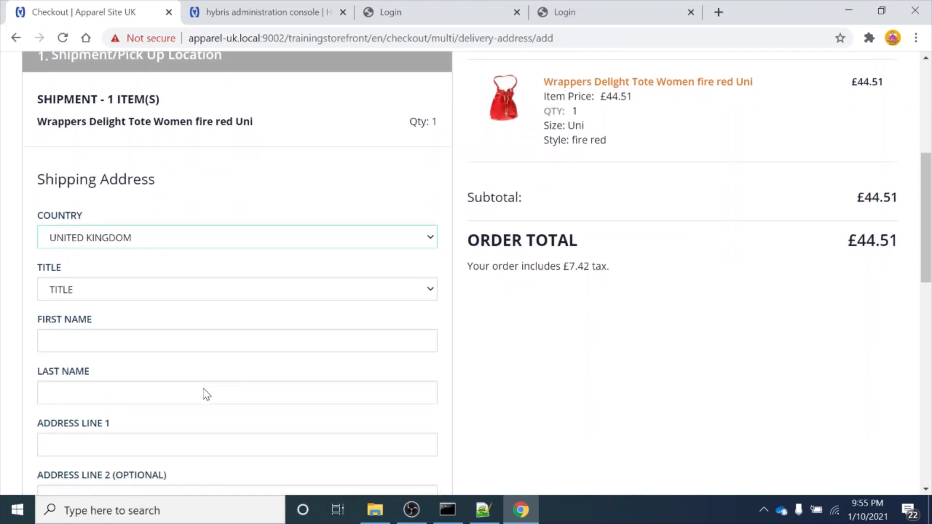
pyautogui.click(204, 283)
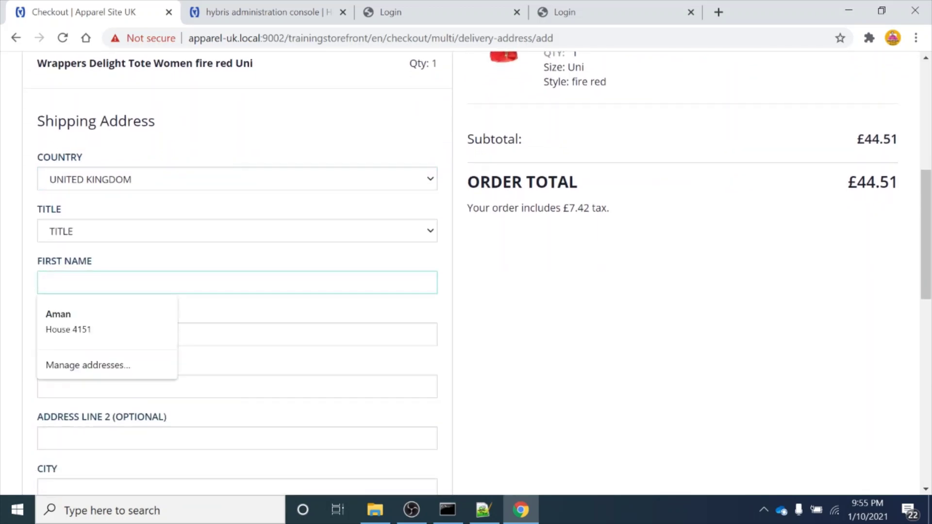
pyautogui.write('Tes')
pyautogui.press('BackSpace')
pyautogui.press('BackSpace')
pyautogui.press('BackSpace')
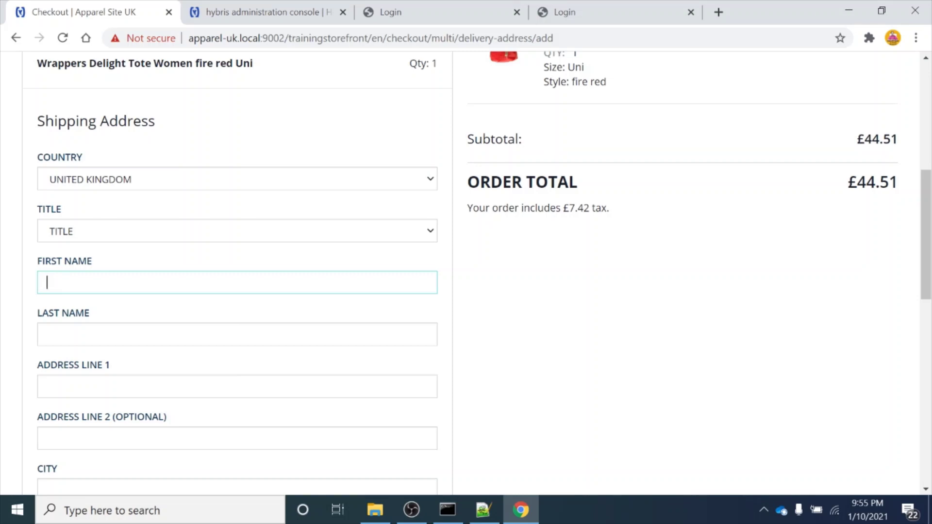
pyautogui.write('Amandeep')
pyautogui.press('BackSpace')
pyautogui.press('BackSpace')
pyautogui.press('BackSpace')
pyautogui.press('BackSpace')
pyautogui.press('BackSpace')
pyautogui.press('BackSpace')
pyautogui.press('BackSpace')
pyautogui.press('BackSpace')
pyautogui.write('S')
pyautogui.press('BackSpace')
pyautogui.write('Hybris')
pyautogui.click(104, 335)
pyautogui.write('Tube')
# Fill in both address lines, the city and the post code of the delivery address
pyautogui.scroll(-2, 90, 337)
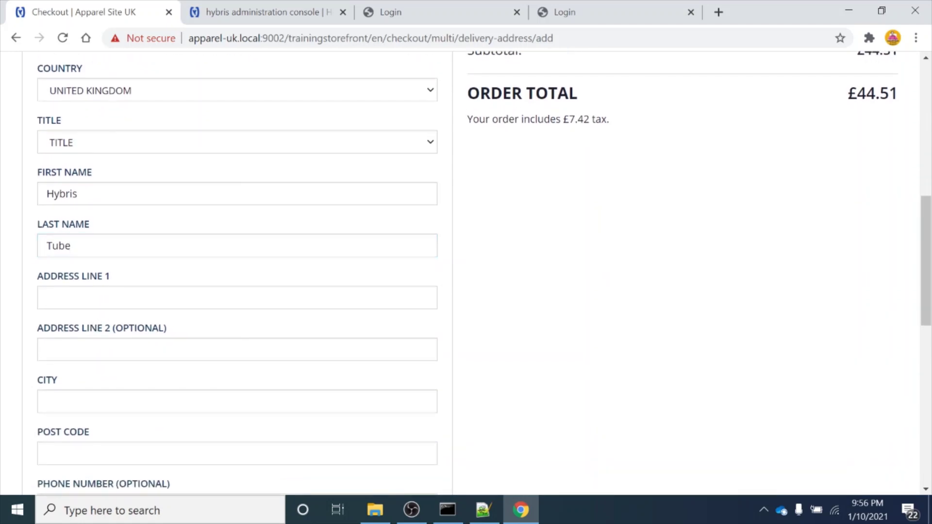
pyautogui.click(145, 298)
pyautogui.write('Hybris')
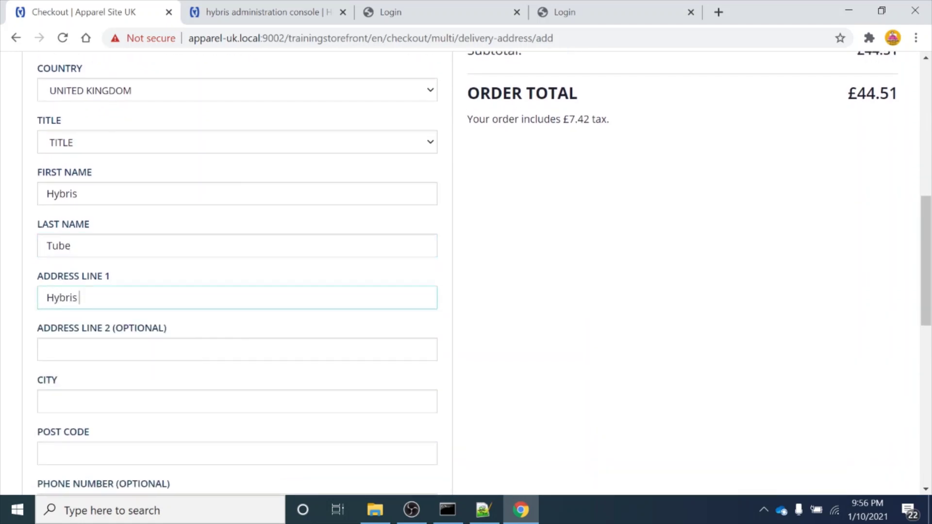
pyautogui.write(' Tube')
pyautogui.click(146, 350)
pyautogui.write('Hybris')
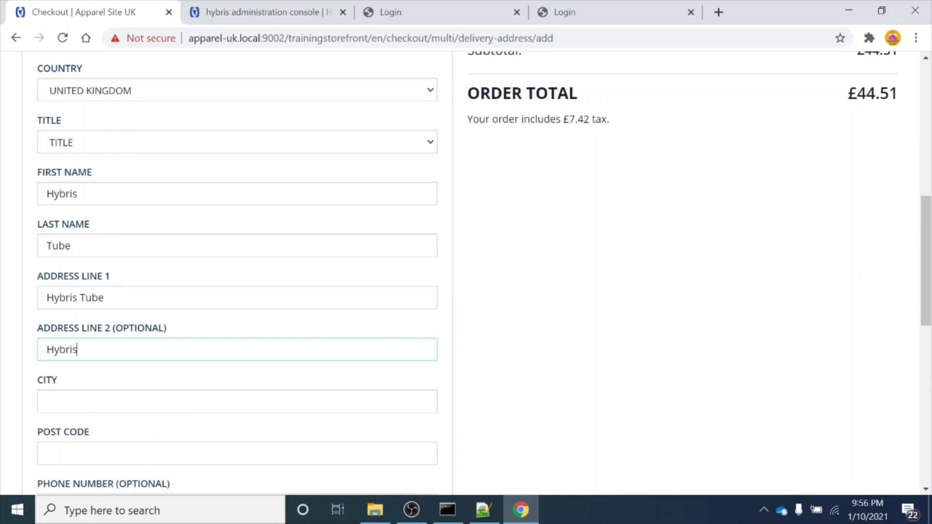
pyautogui.write(' Tube addres2')
pyautogui.scroll(-1, 466, 272)
pyautogui.click(146, 336)
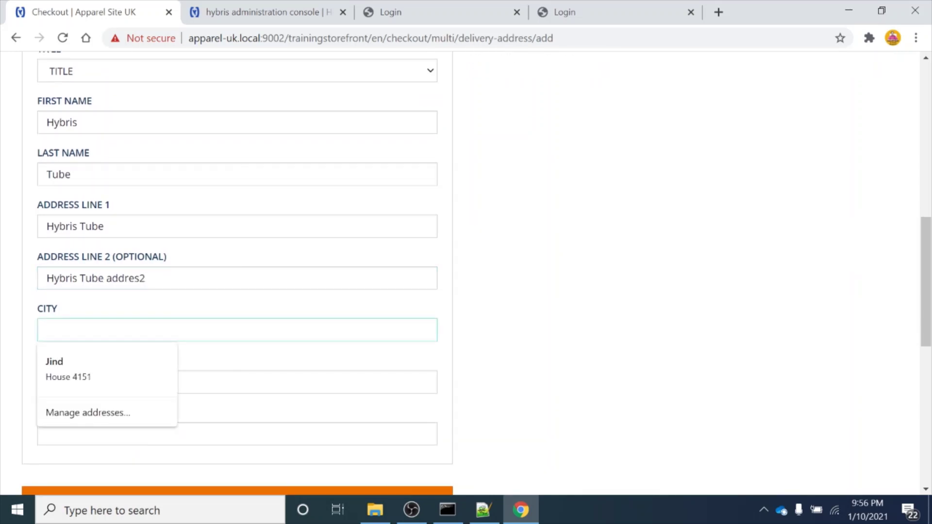
pyautogui.write('Ne')
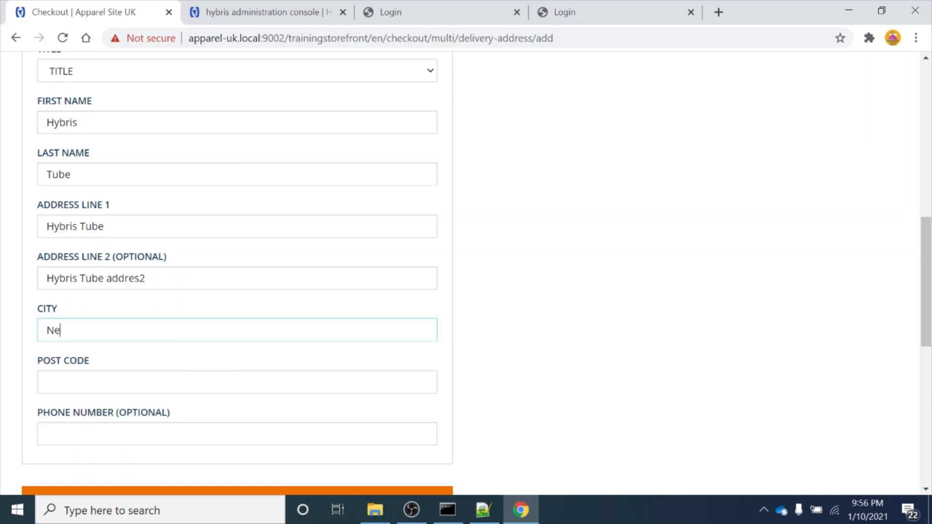
pyautogui.write('w Delhi')
pyautogui.scroll(-2, 467, 272)
pyautogui.press('Tab')
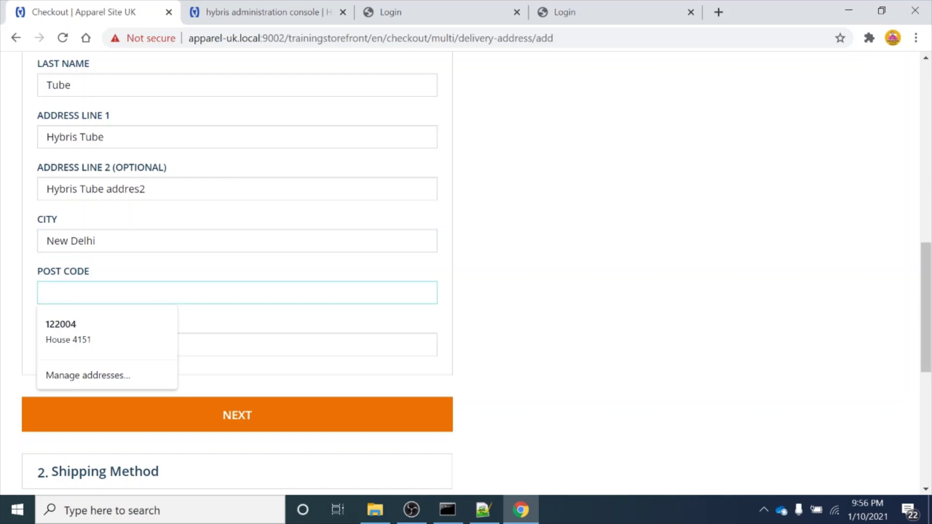
pyautogui.write('122001')
pyautogui.scroll(-1, 100, 258)
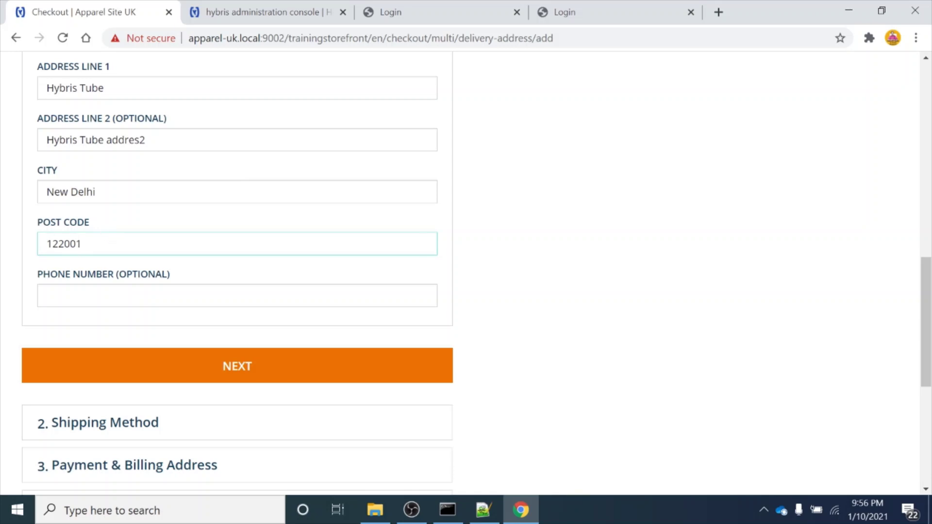
# Resolve the missing-title error by choosing Mr. and resubmit the shipping address
pyautogui.click(294, 363)
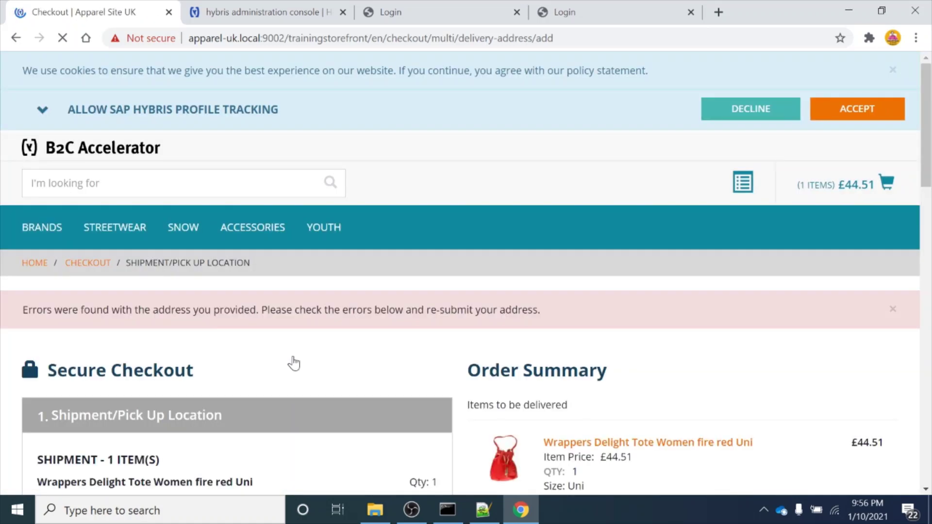
pyautogui.scroll(-5, 294, 363)
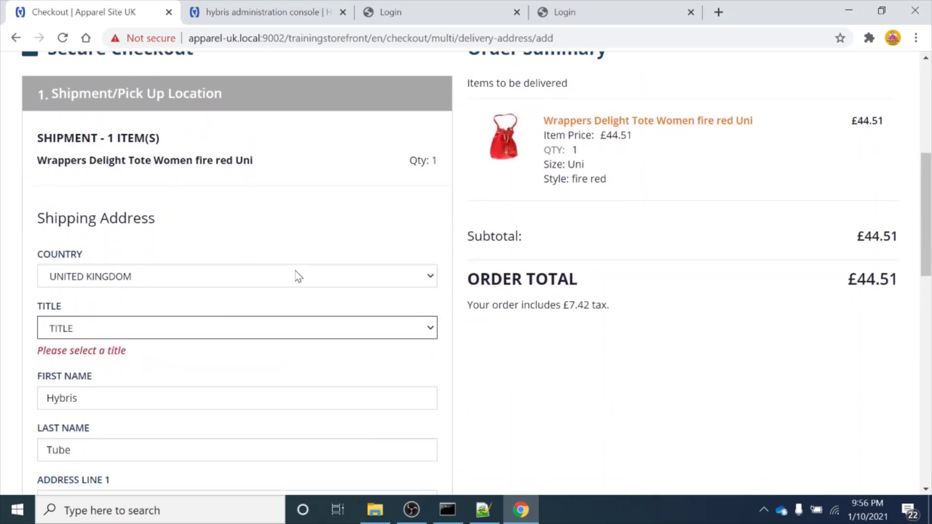
pyautogui.click(217, 321)
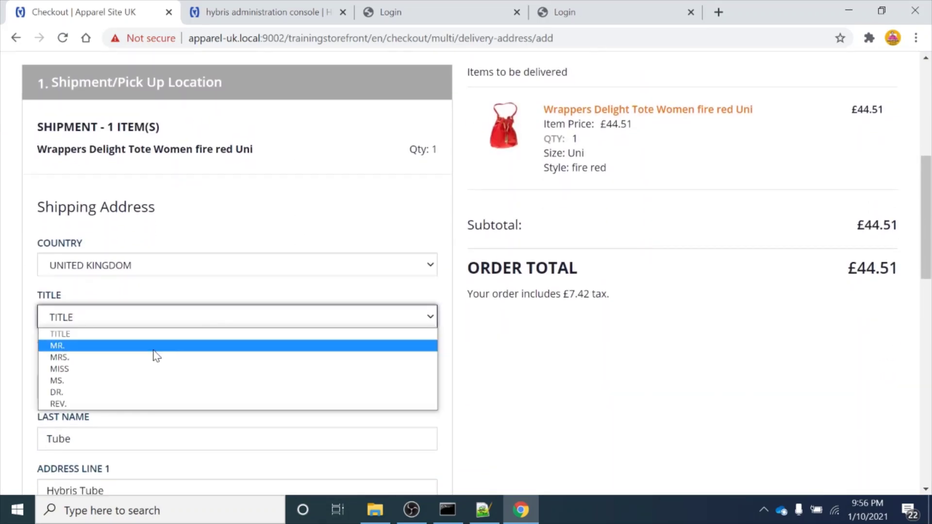
pyautogui.click(153, 347)
pyautogui.scroll(-12, 152, 354)
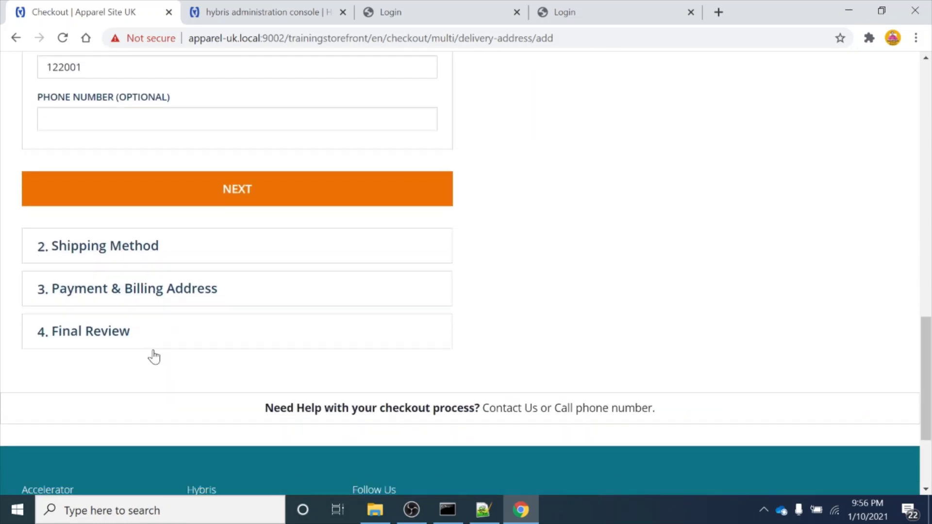
pyautogui.scroll(2, 202, 313)
pyautogui.click(245, 286)
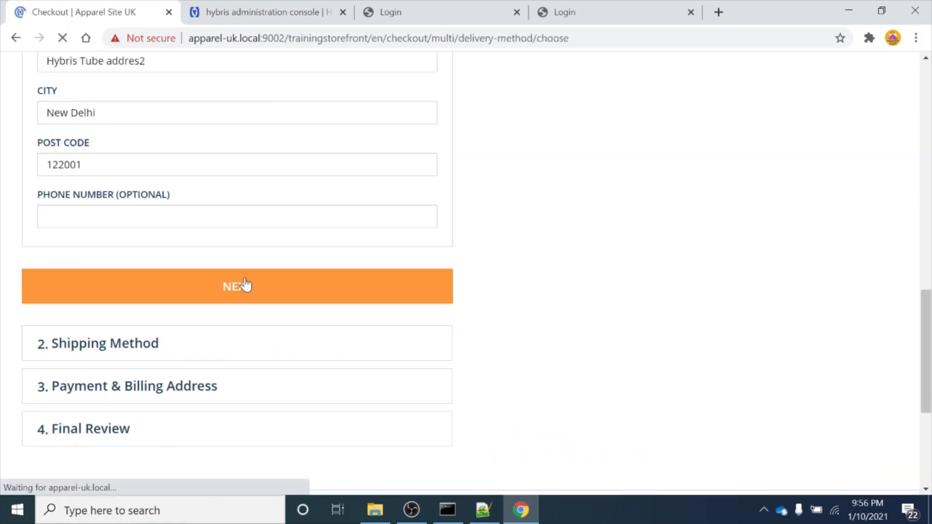
# Scroll to the Shipment Method showing Standard Delivery at £5.99 and total £50.50
pyautogui.scroll(-10, 245, 285)
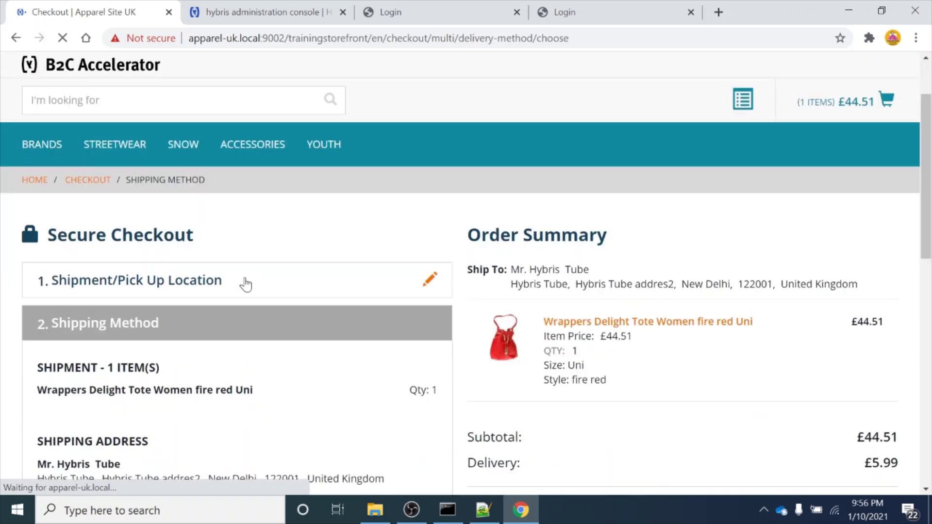
pyautogui.scroll(3, 245, 285)
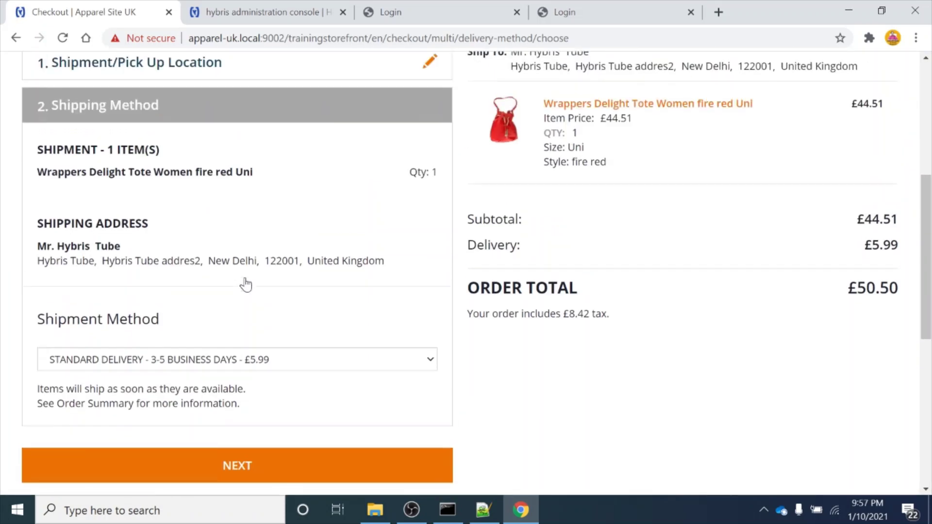
pyautogui.scroll(-2, 246, 285)
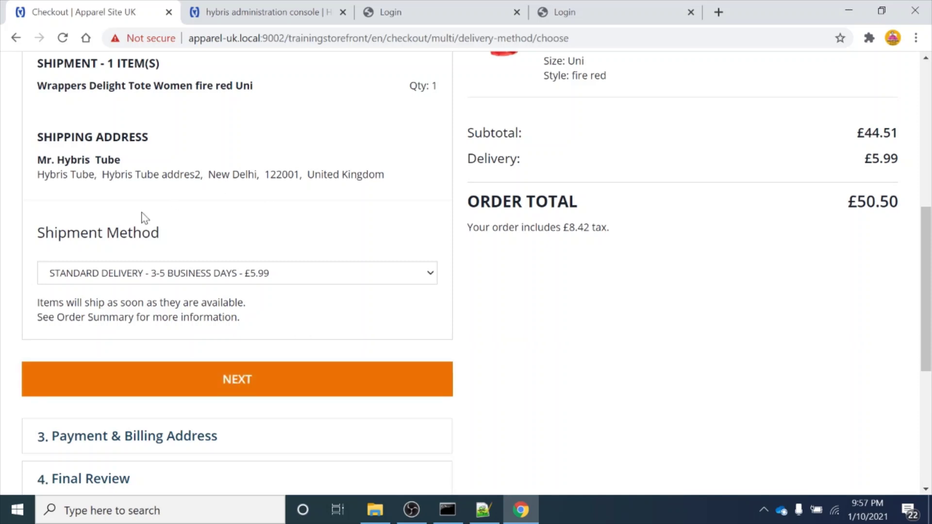
# Keep Standard Delivery (3-5 Business Days, £5.99) as the shipment method and continue to payment
pyautogui.click(315, 280)
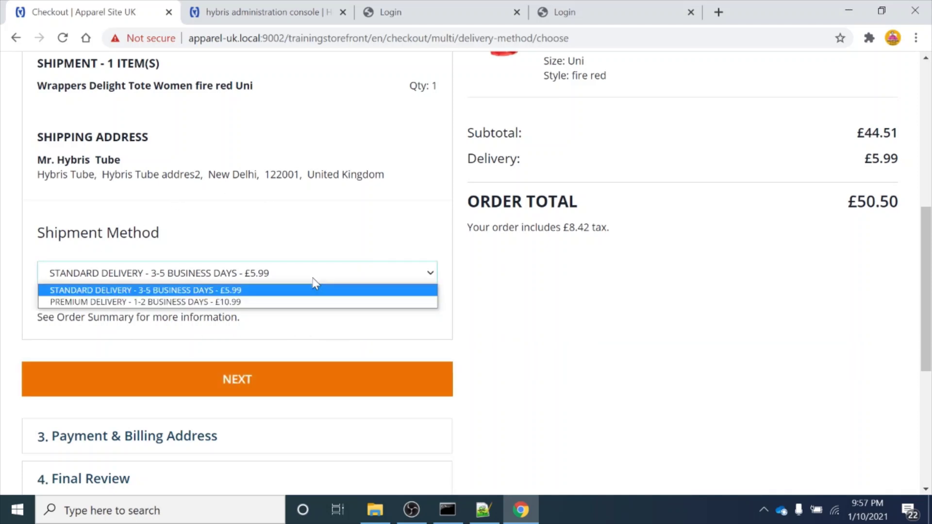
pyautogui.click(216, 291)
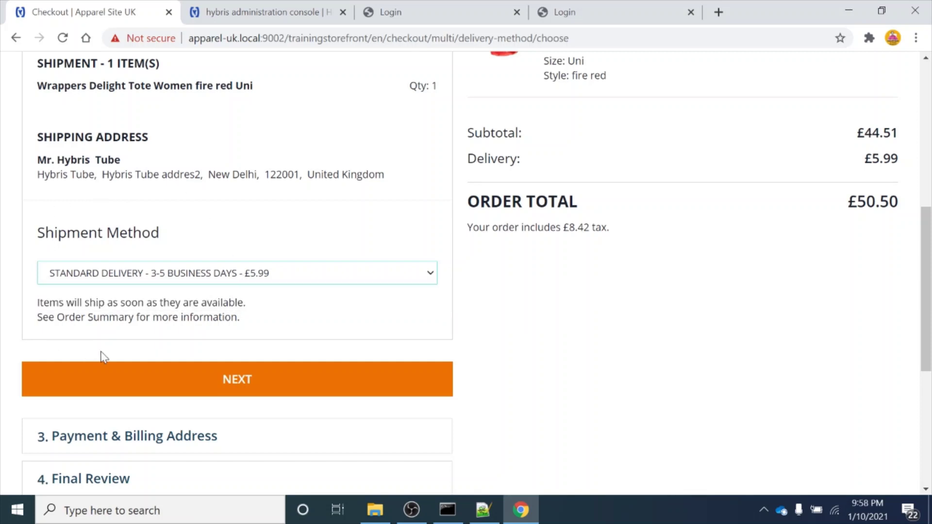
pyautogui.click(230, 386)
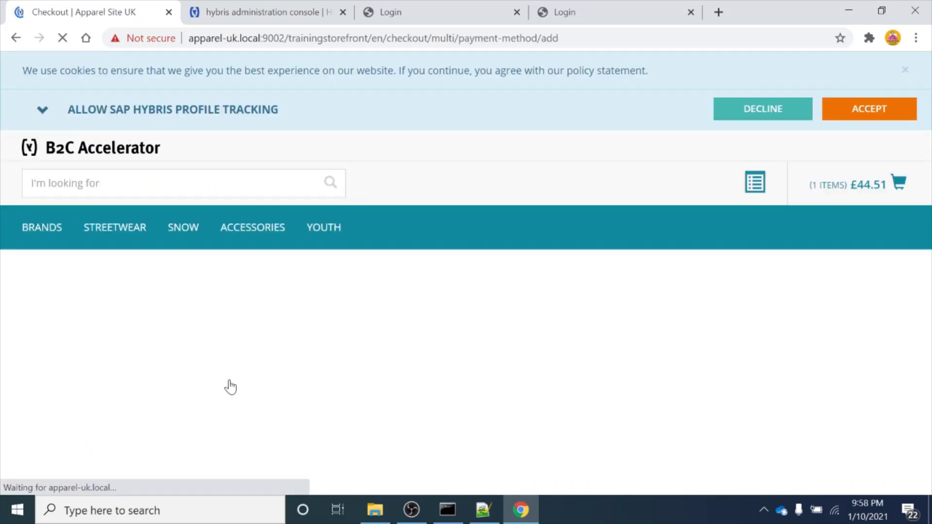
# Choose American Express as the card type and enter the cardholder name and card number
pyautogui.scroll(-7, 230, 386)
pyautogui.scroll(2, 230, 386)
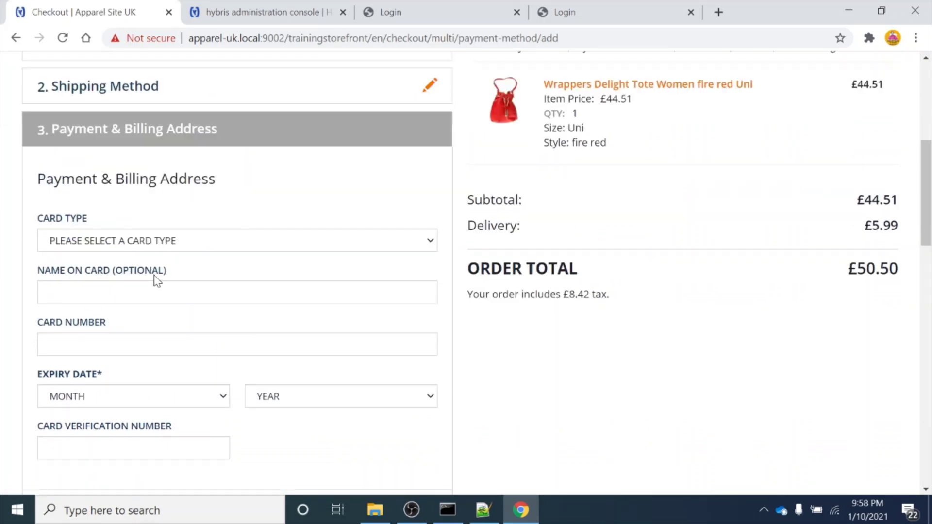
pyautogui.click(251, 251)
pyautogui.click(169, 276)
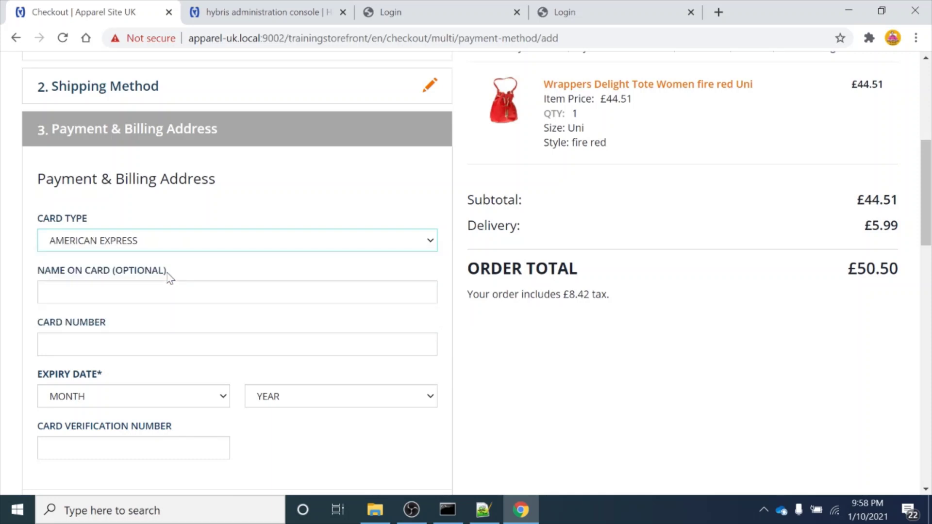
pyautogui.press('Tab')
pyautogui.write('Am')
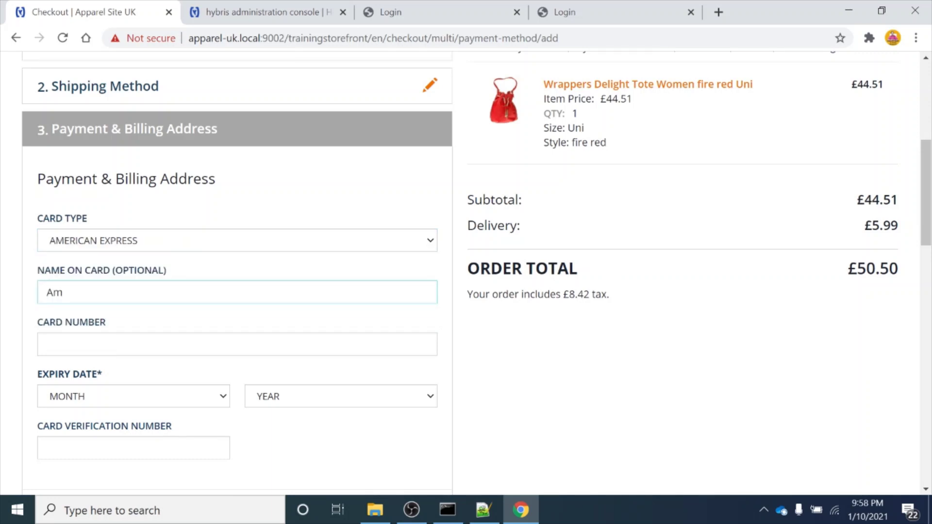
pyautogui.write('andeep')
pyautogui.click(146, 344)
pyautogui.write('44444')
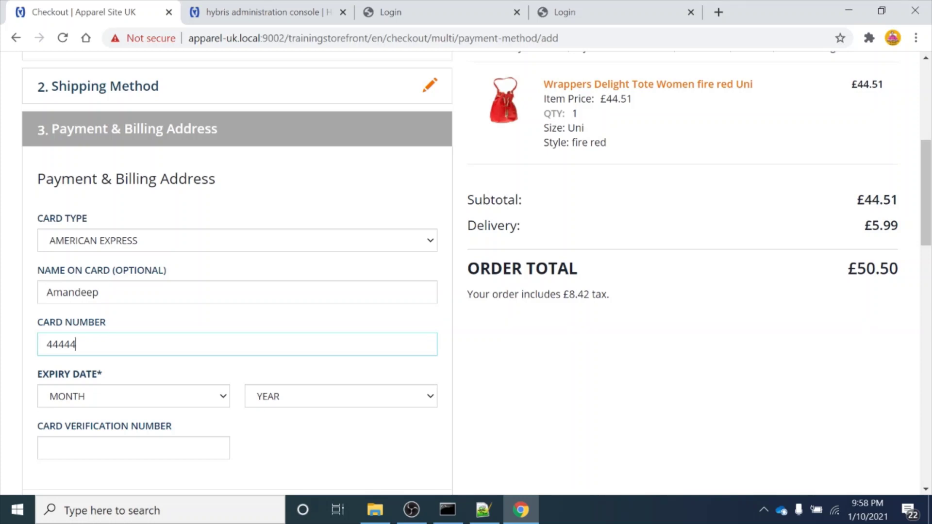
pyautogui.write('44444444444')
# Set the card expiry to 05/2025 and enter the card verification number
pyautogui.scroll(-2, 138, 308)
pyautogui.click(138, 306)
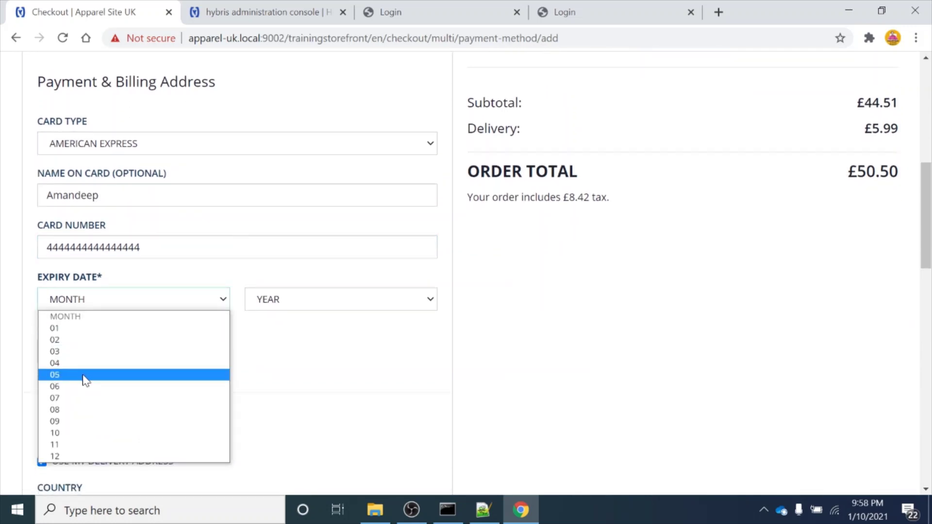
pyautogui.click(83, 376)
pyautogui.click(313, 304)
pyautogui.click(271, 376)
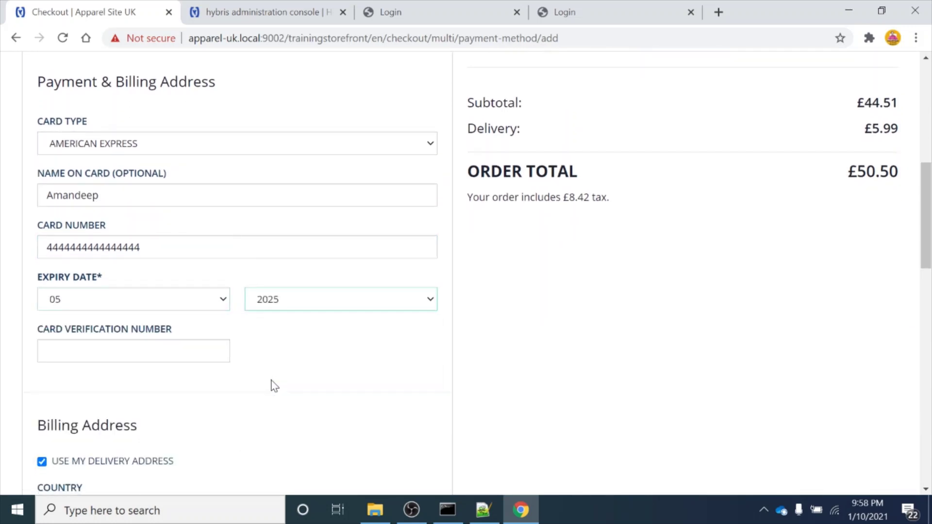
pyautogui.click(136, 351)
pyautogui.write('456')
pyautogui.scroll(-3, 146, 330)
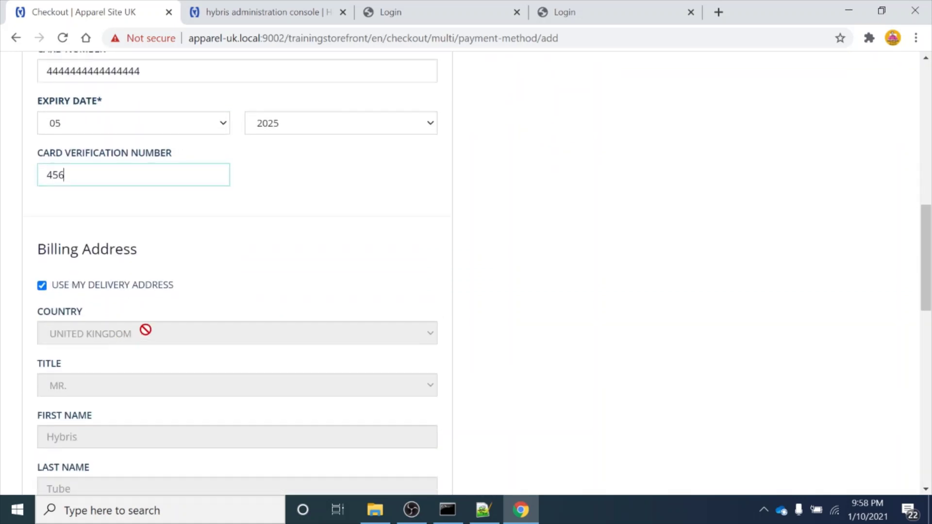
pyautogui.scroll(-9, 146, 330)
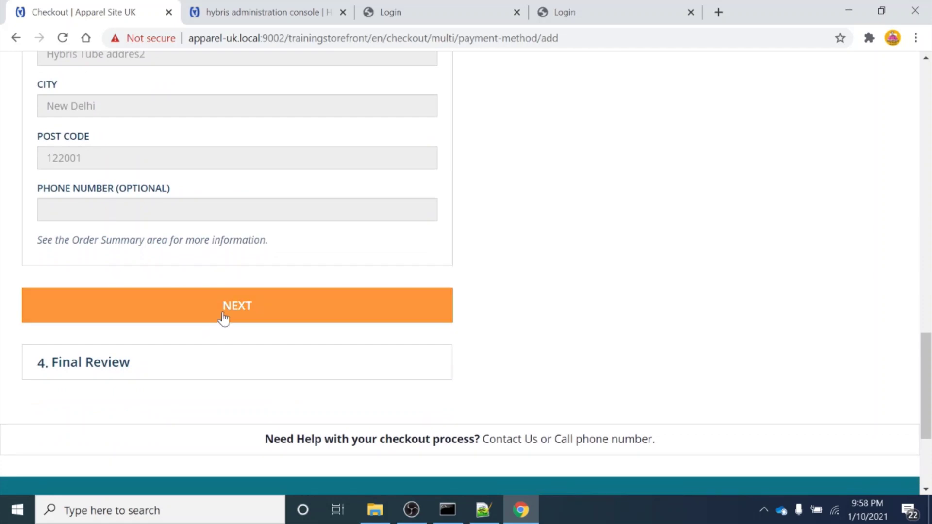
# Continue to the final review step and attempt to submit the order
pyautogui.click(224, 318)
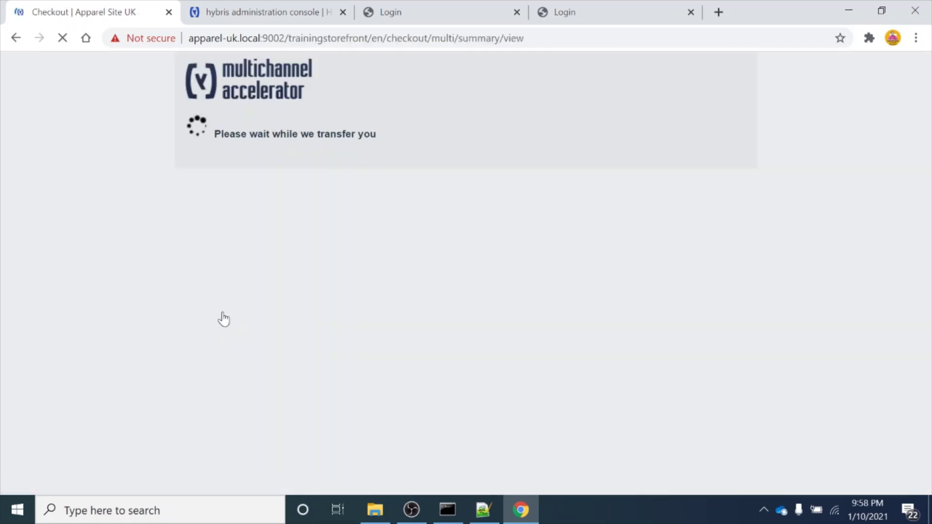
pyautogui.scroll(-2, 223, 318)
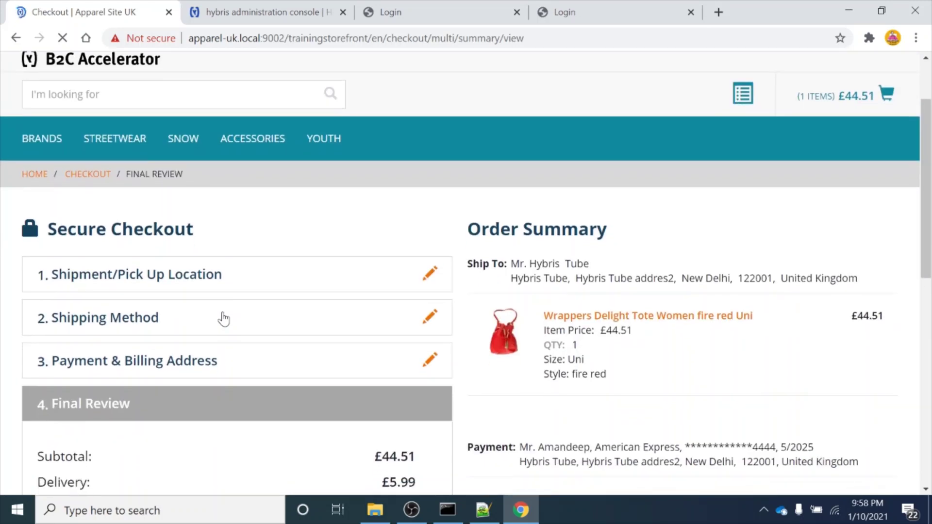
pyautogui.scroll(-6, 224, 318)
pyautogui.scroll(6, 224, 318)
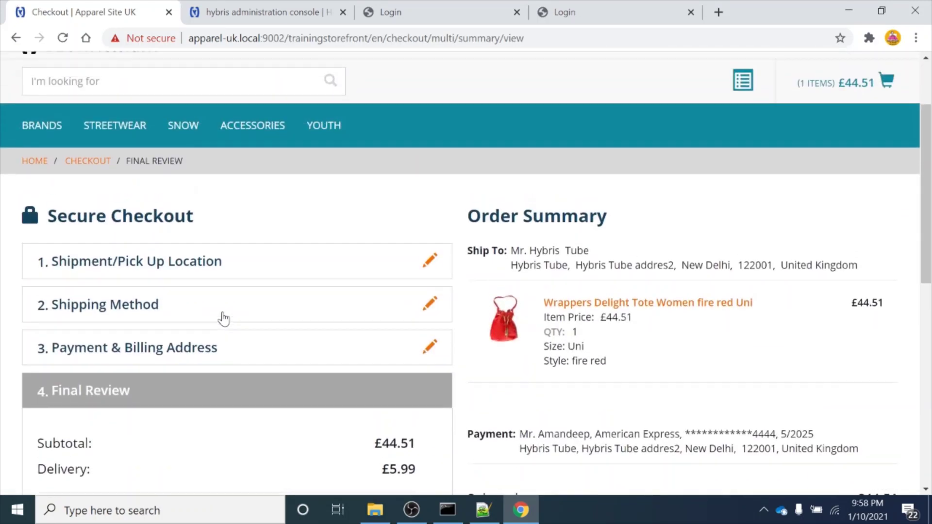
pyautogui.scroll(-5, 286, 301)
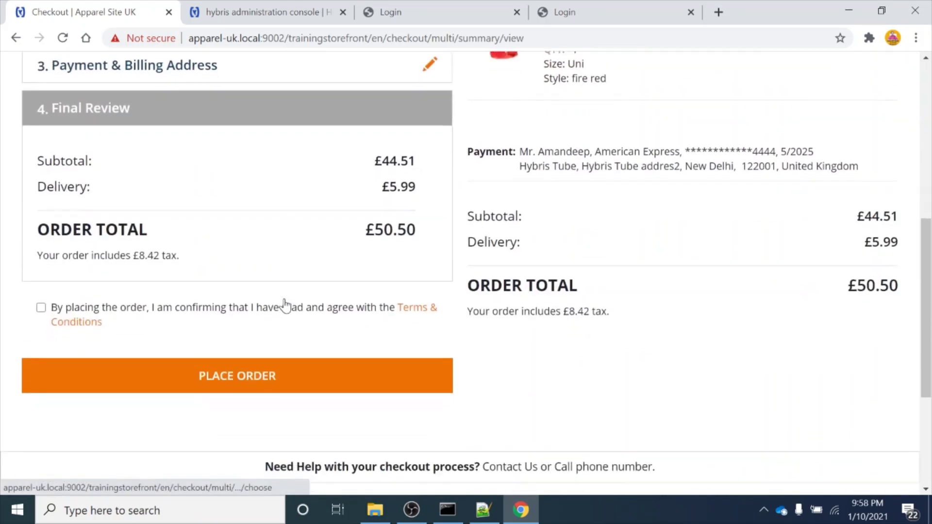
pyautogui.scroll(-1, 285, 304)
pyautogui.click(230, 307)
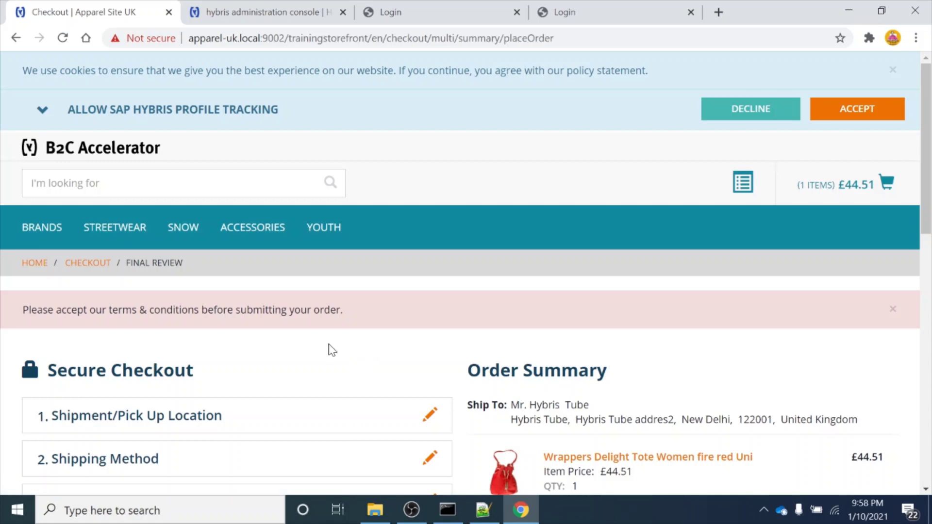
pyautogui.scroll(-6, 331, 350)
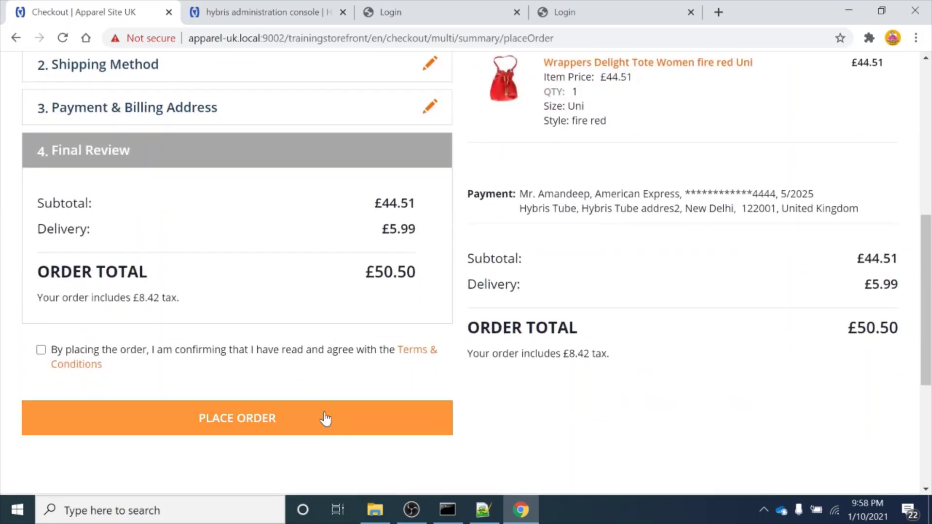
pyautogui.click(325, 414)
# Accept the terms and conditions and place the £50.50 order
pyautogui.scroll(-6, 324, 414)
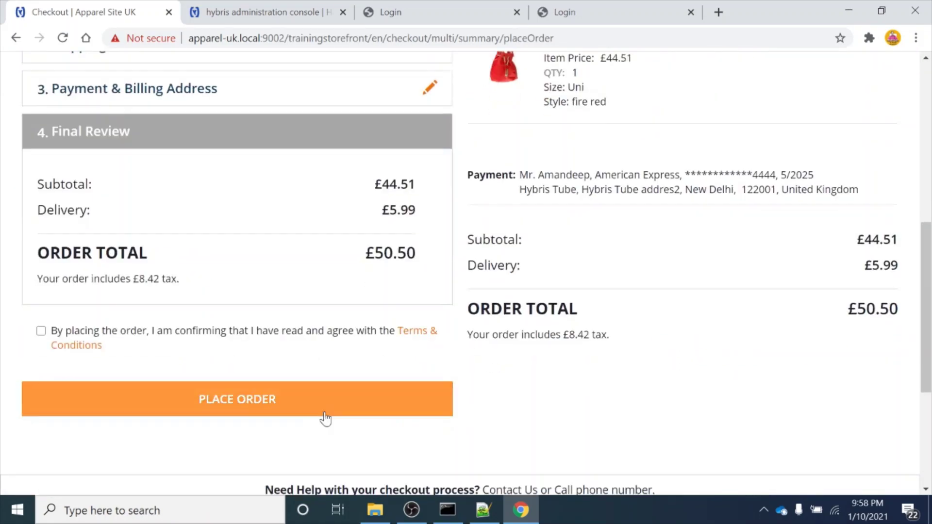
pyautogui.click(40, 332)
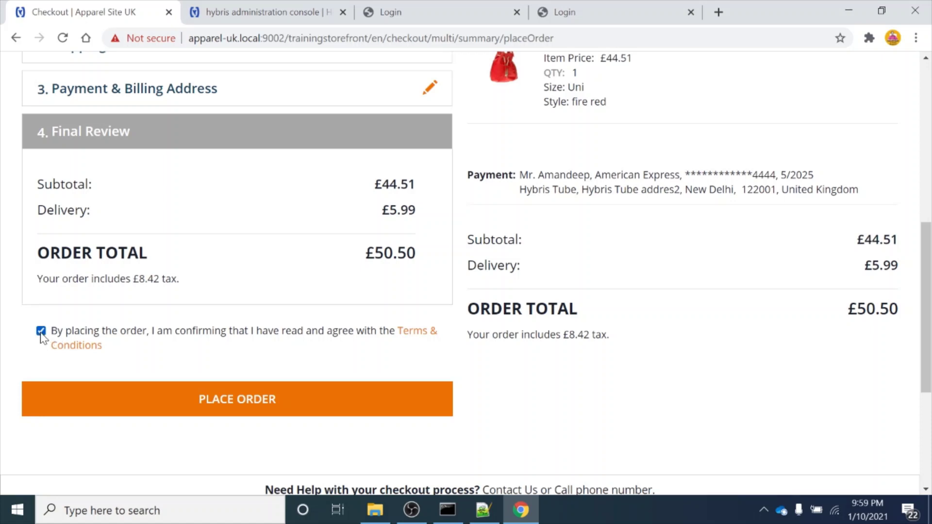
pyautogui.click(196, 389)
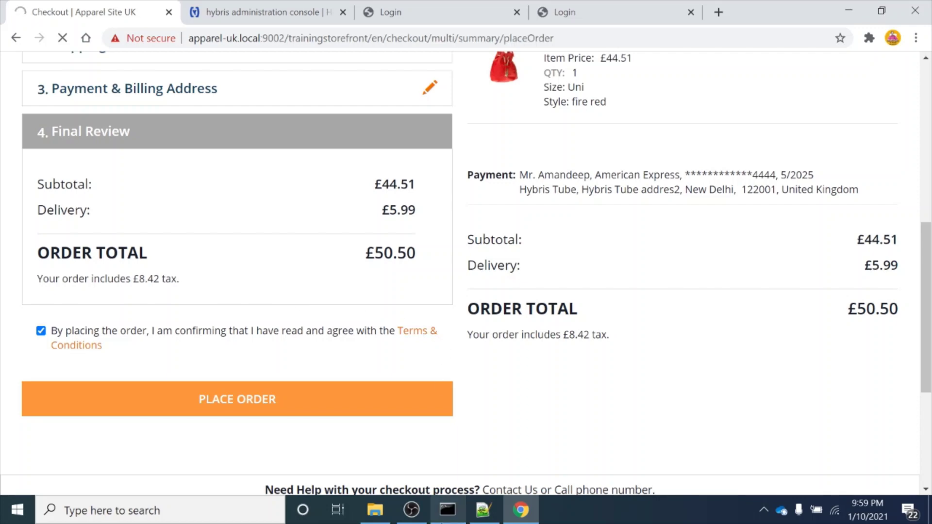
pyautogui.moveTo(448, 510)
pyautogui.click(457, 419)
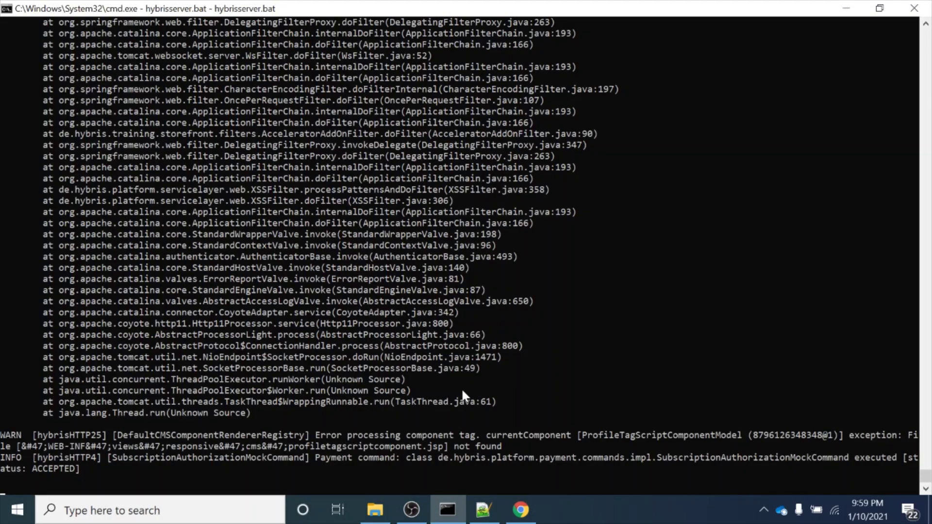
# Switch between the browser and the hybrisserver.bat console, pausing and resuming the server log
pyautogui.hotkey('alt', 'Tab')
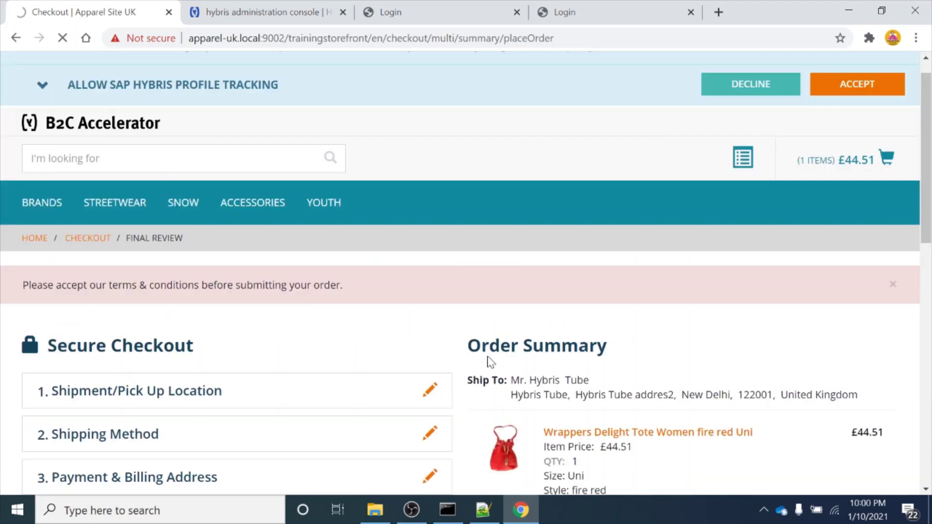
pyautogui.hotkey('alt', 'Tab')
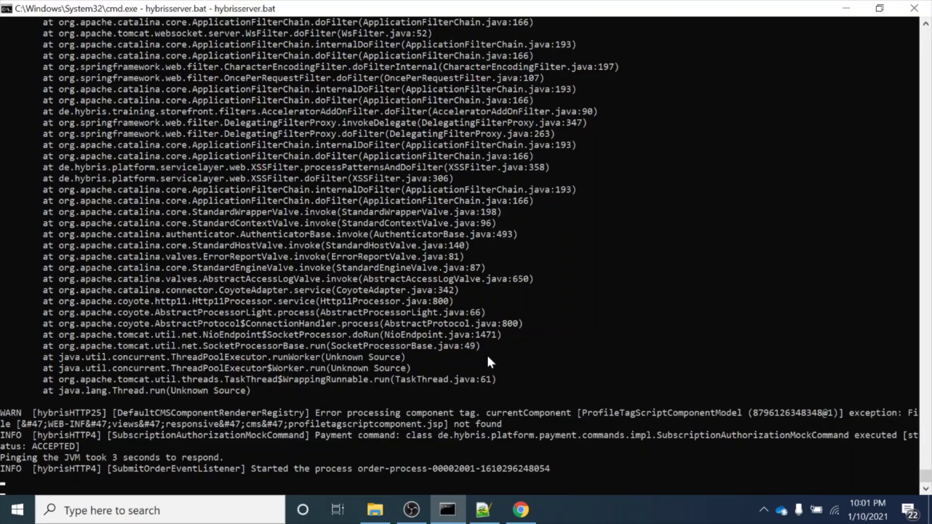
pyautogui.click(518, 425)
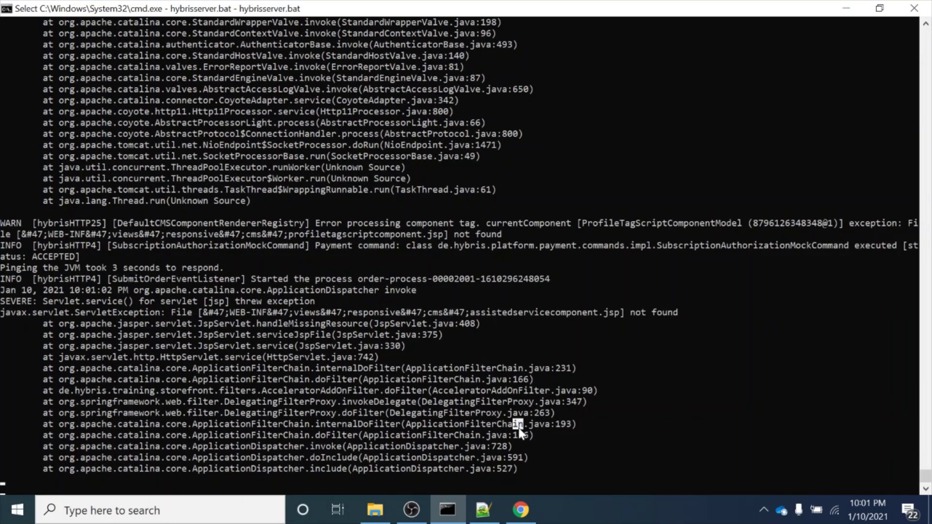
pyautogui.press('Escape')
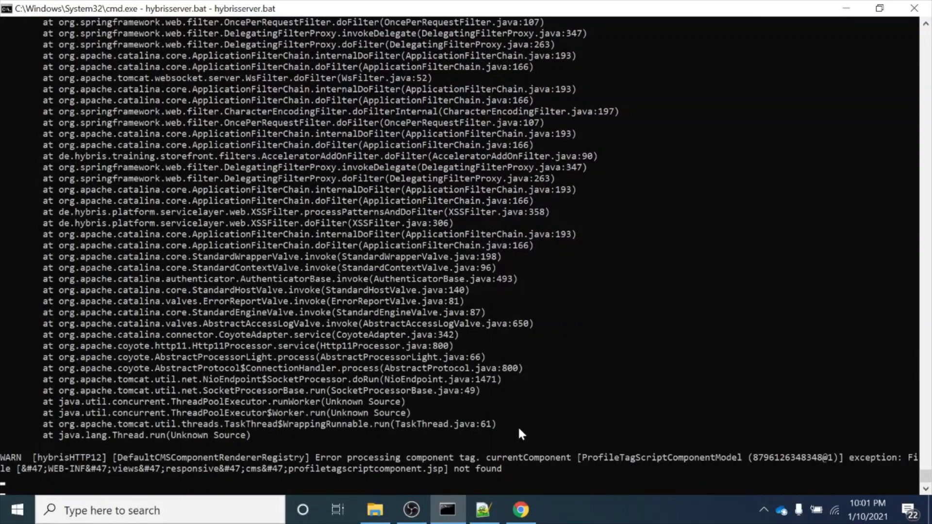
# Switch from the server console back to the Chrome order confirmation page
pyautogui.hotkey('alt', 'Tab')
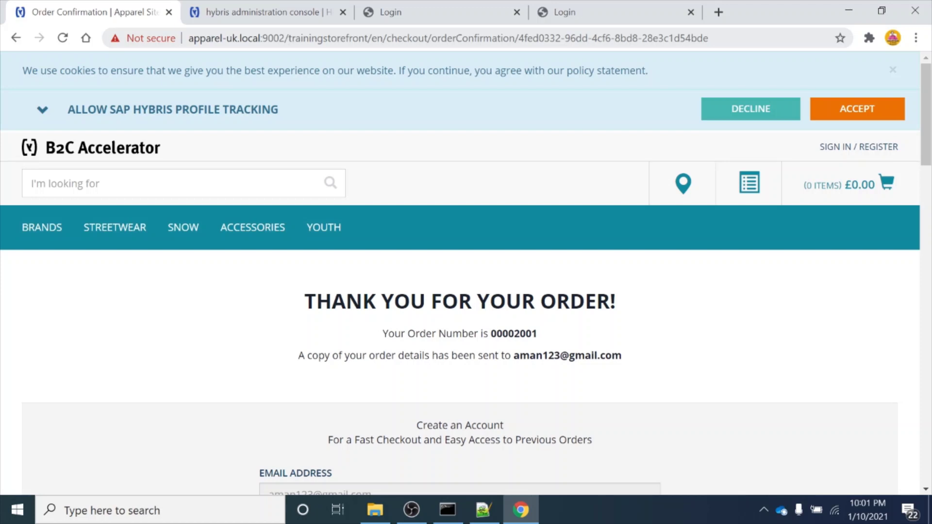
pyautogui.moveTo(519, 38); pyautogui.dragTo(709, 38)
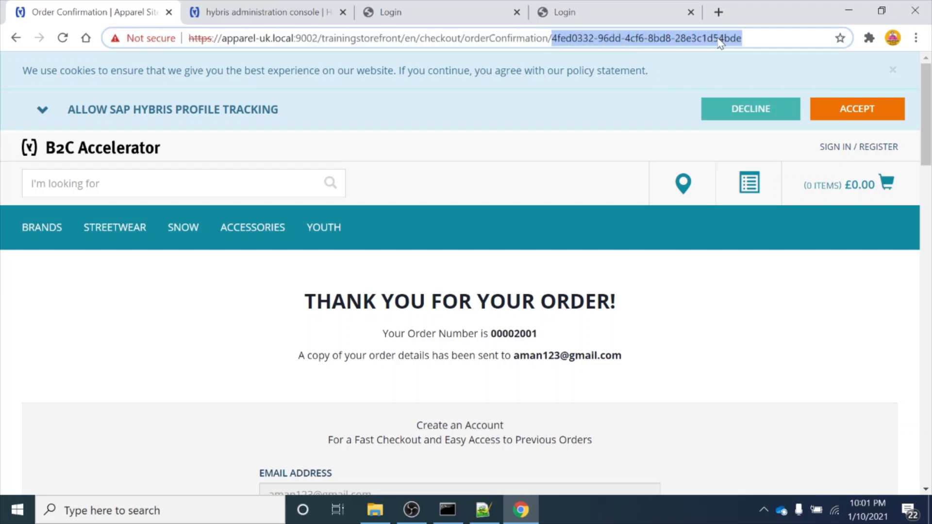
pyautogui.moveTo(491, 334); pyautogui.dragTo(540, 333)
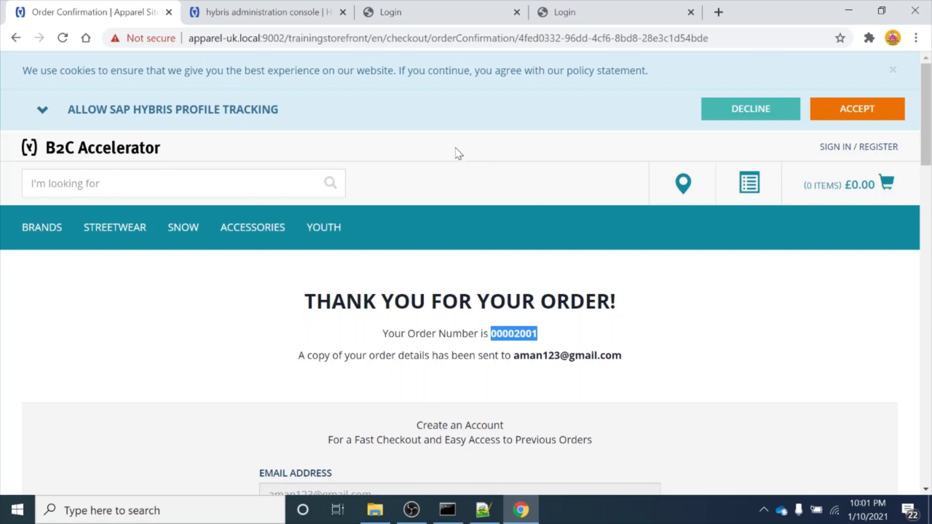
# Open the Backoffice login page and sign in with the admin username and password
pyautogui.click(459, 14)
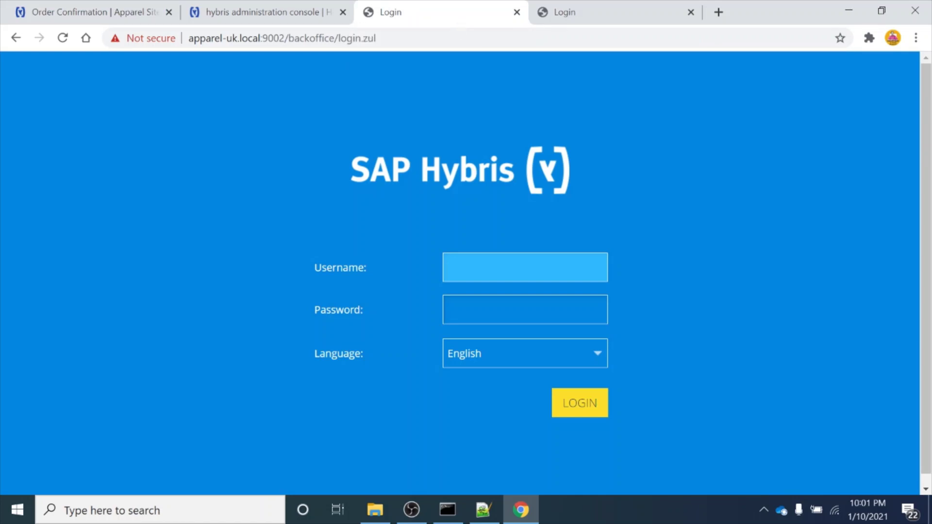
pyautogui.hotkey('ctrl', 'l')
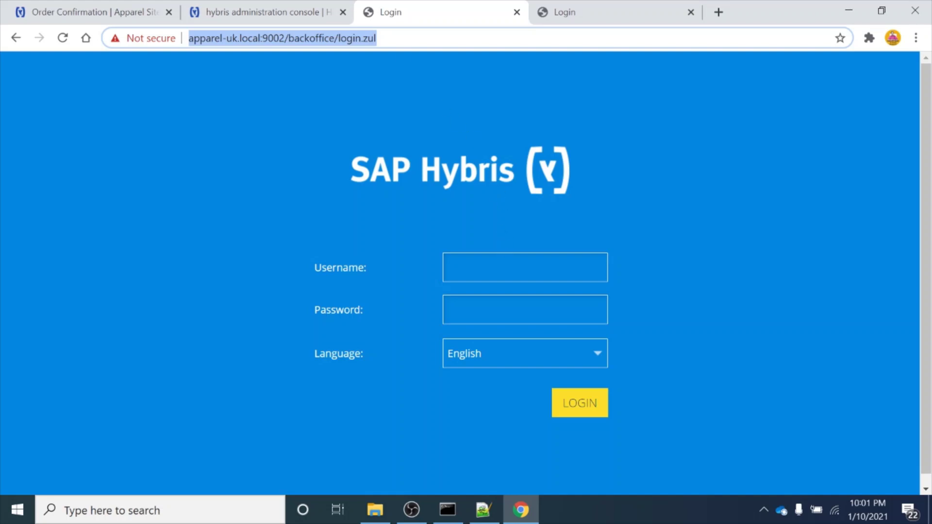
pyautogui.click(524, 268)
pyautogui.write('amand')
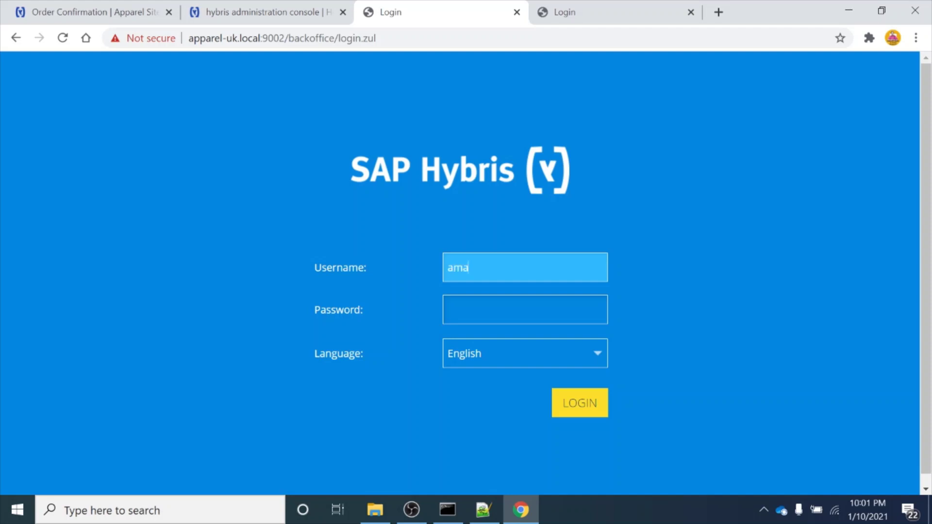
pyautogui.press('BackSpace')
pyautogui.press('BackSpace')
pyautogui.press('BackSpace')
pyautogui.press('BackSpace')
pyautogui.write('dmin')
pyautogui.press('Tab')
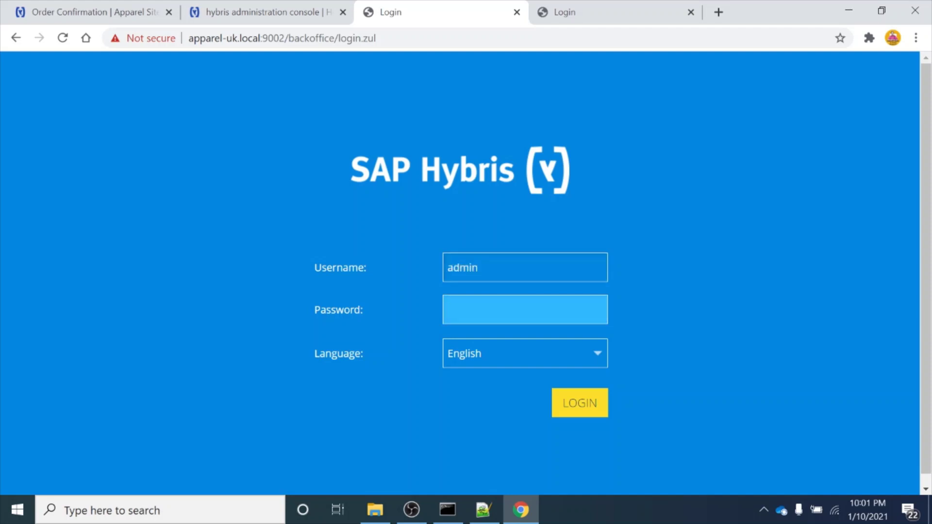
pyautogui.write('nimda')
pyautogui.click(575, 411)
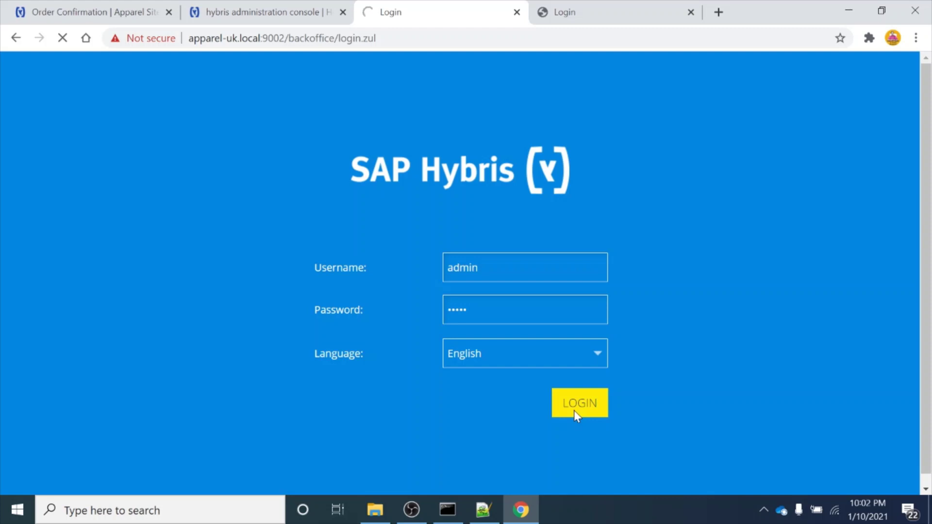
pyautogui.click(448, 510)
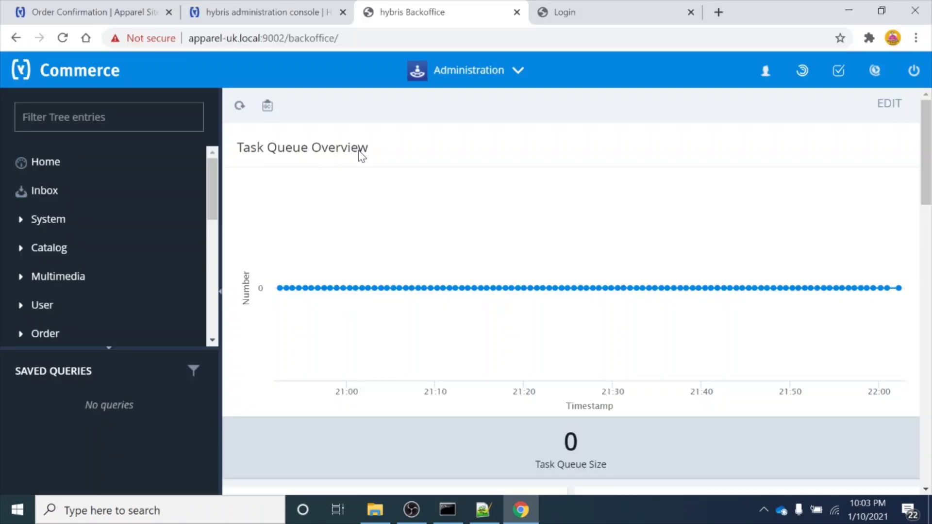
# Filter the navigation tree by 'order' and open Order > Orders to list all 23 orders
pyautogui.click(108, 117)
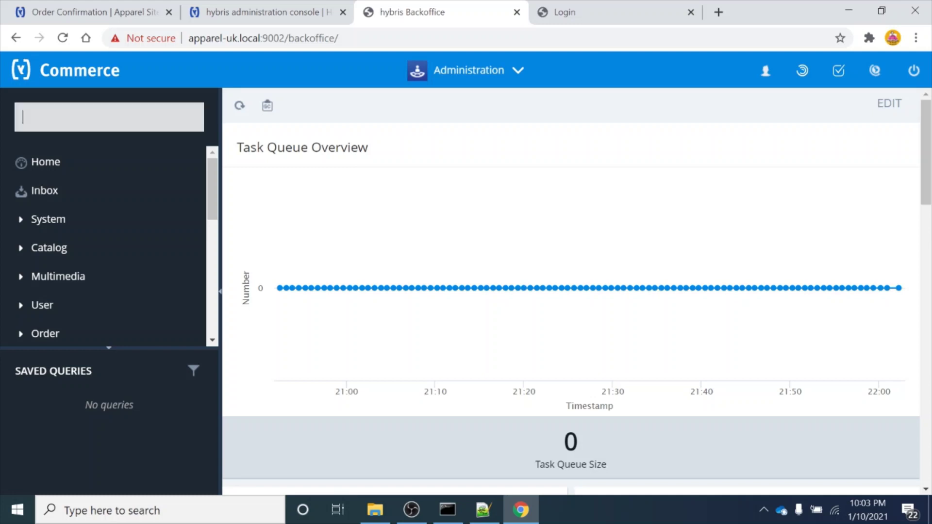
pyautogui.write('order')
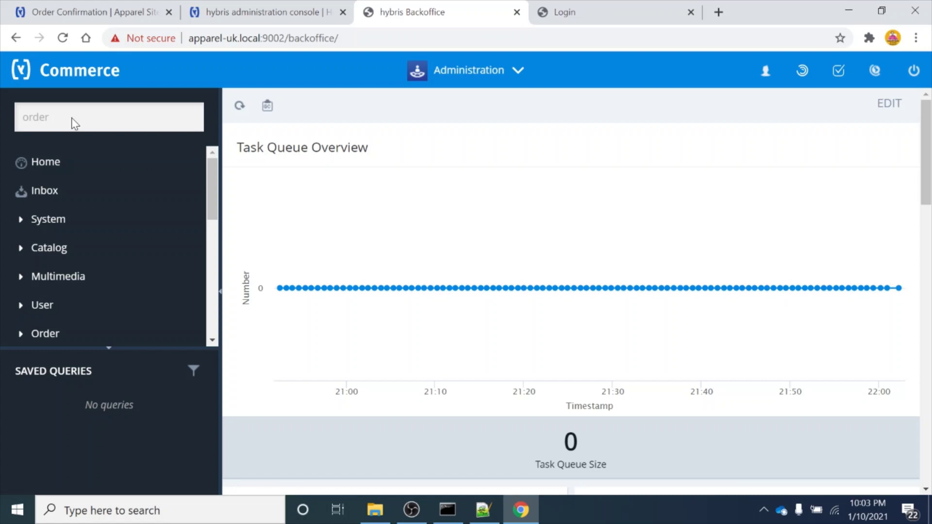
pyautogui.click(74, 123)
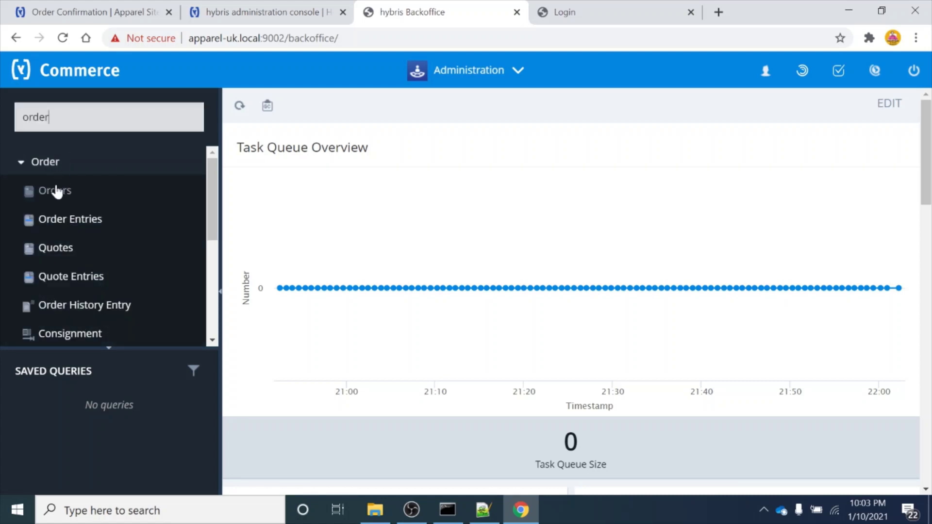
pyautogui.click(60, 196)
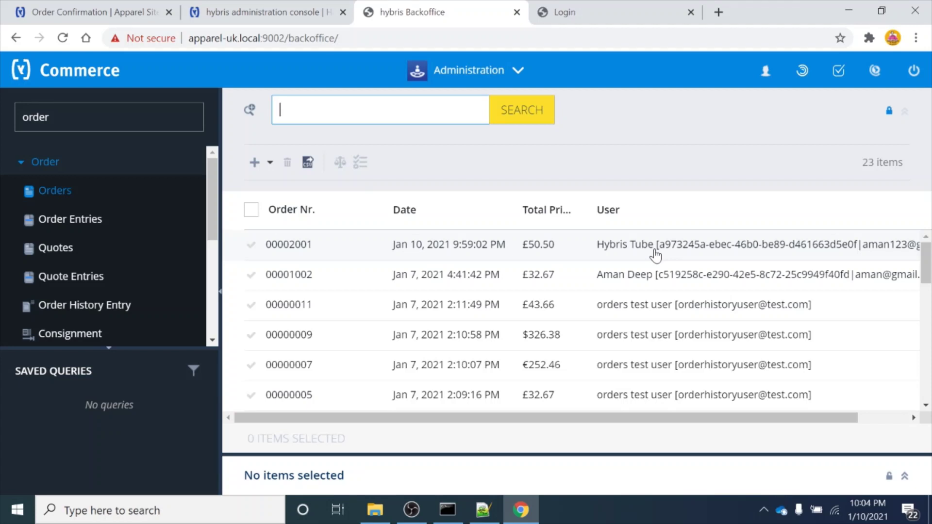
# Open order 00002001, enlarge its detail panel, and view its positions and prices
pyautogui.tripleClick(655, 255)
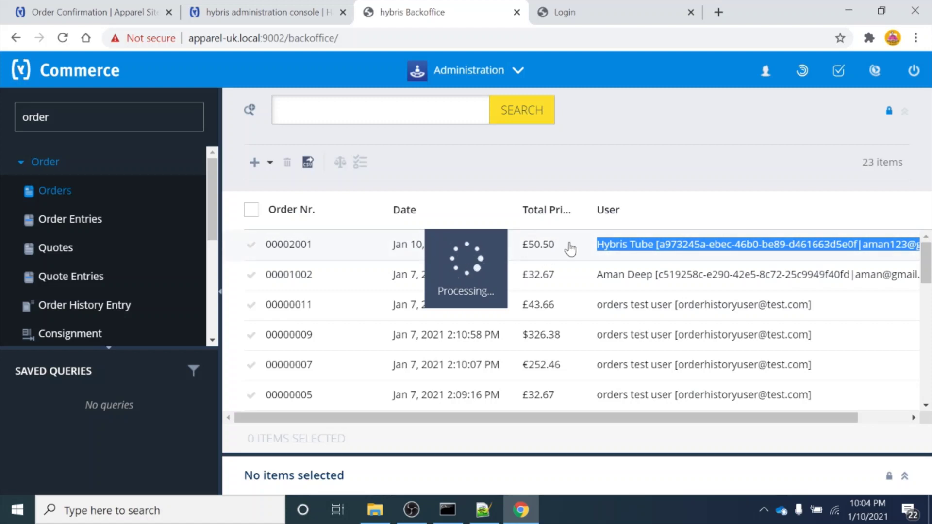
pyautogui.scroll(-1, 457, 431)
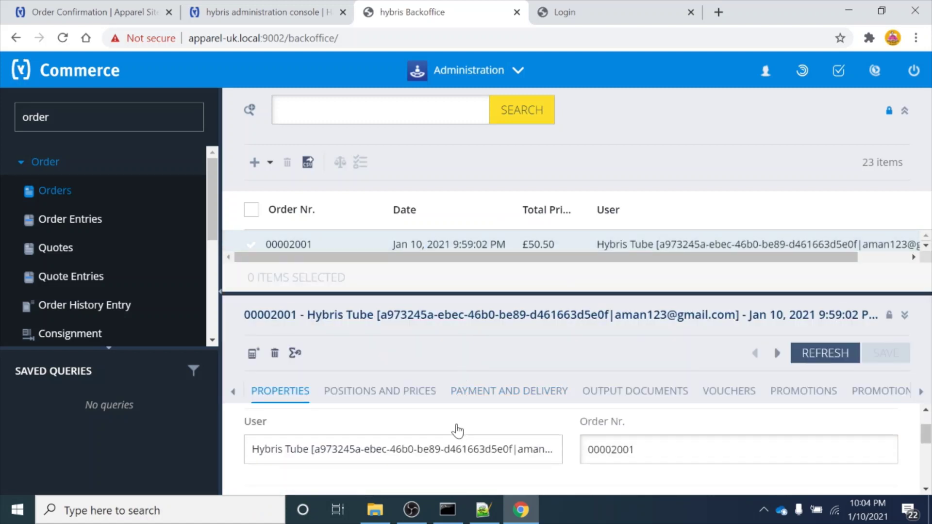
pyautogui.moveTo(648, 293); pyautogui.dragTo(669, 117)
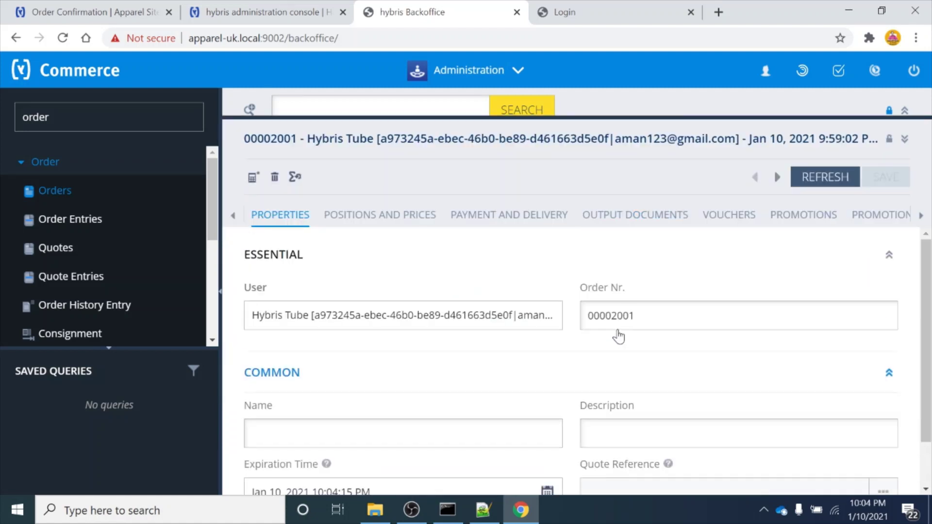
pyautogui.click(390, 214)
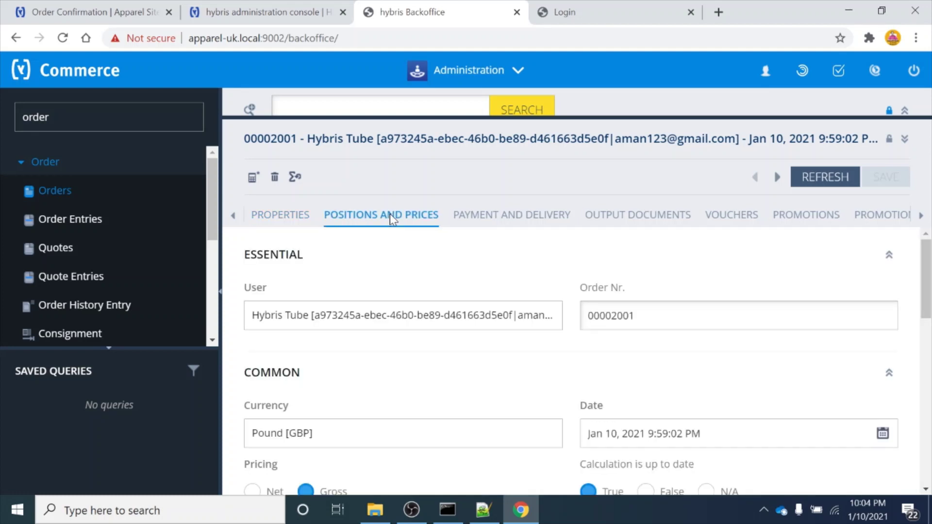
# Review the order's total 50.5, delivery 5.99 and tax 8.42, then view payment and delivery
pyautogui.scroll(-10, 440, 416)
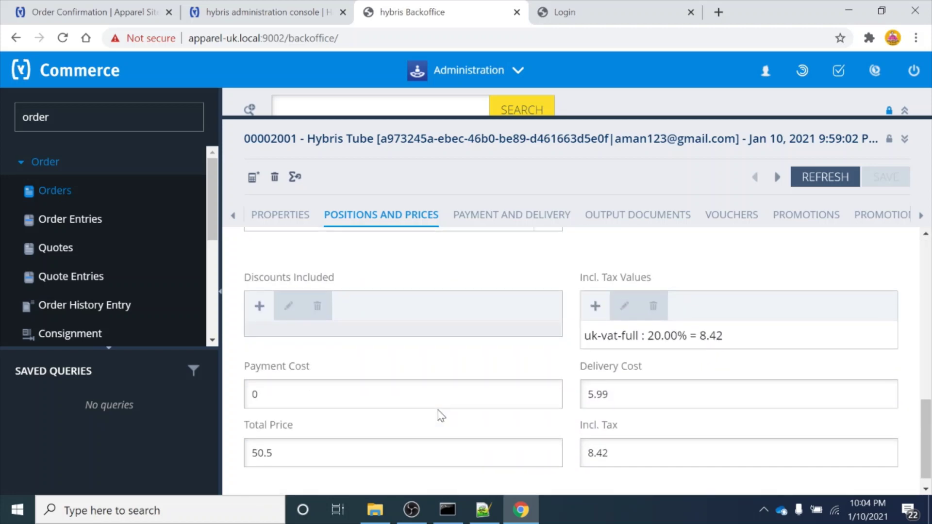
pyautogui.scroll(5, 440, 415)
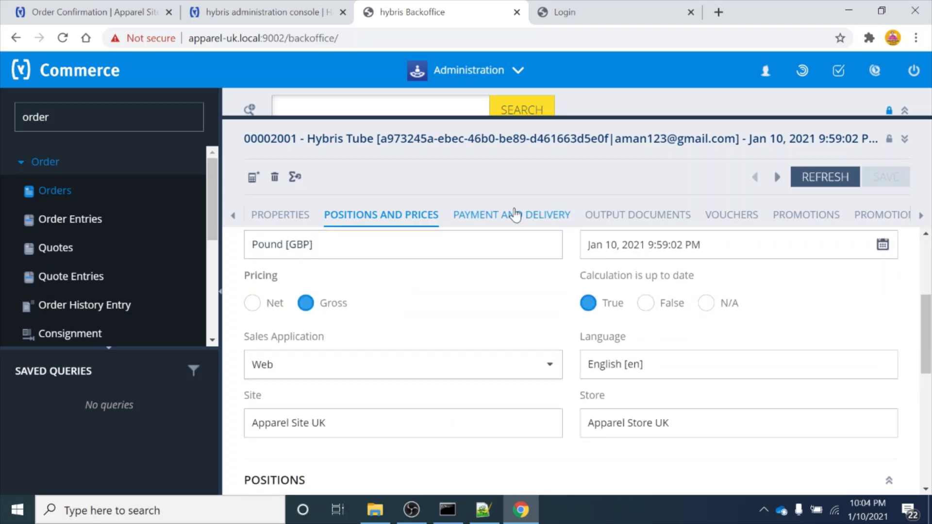
pyautogui.click(514, 214)
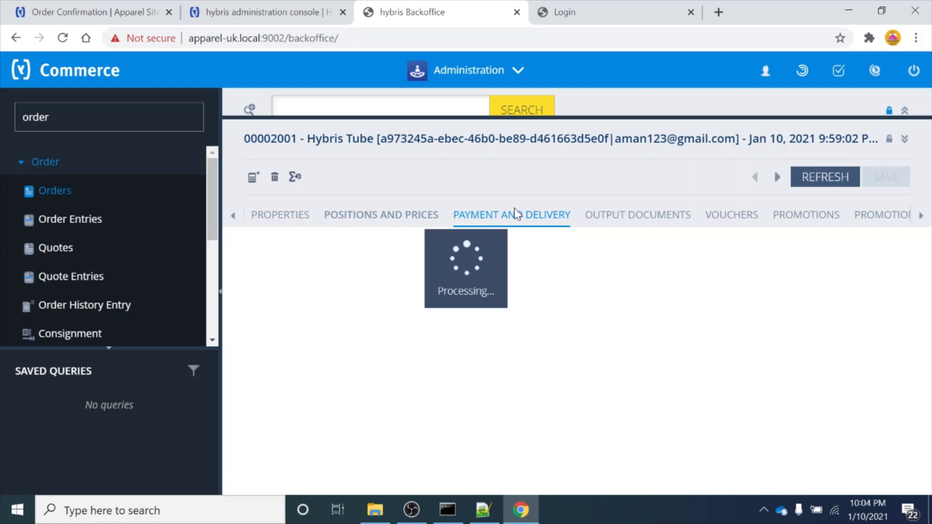
# Check the payment and delivery details (status SHIPPED), then view the Administration details
pyautogui.scroll(-1, 403, 433)
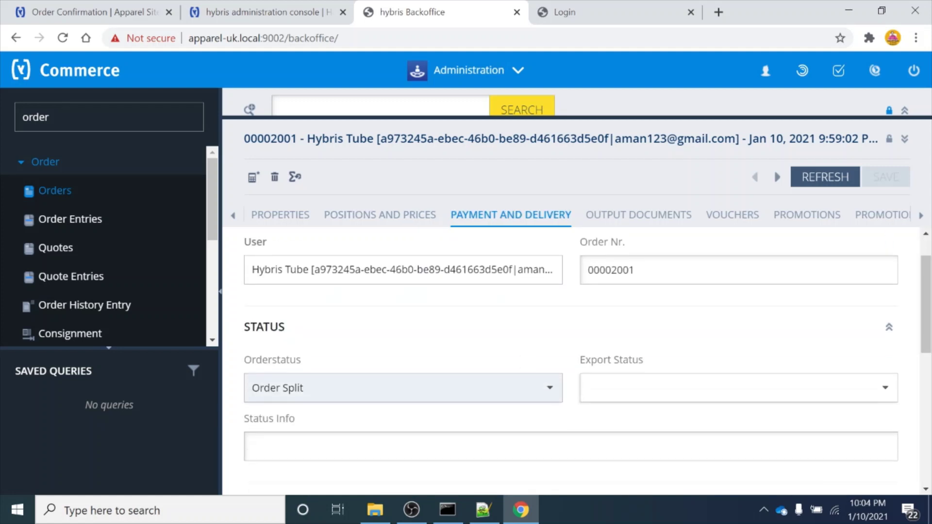
pyautogui.scroll(-4, 518, 427)
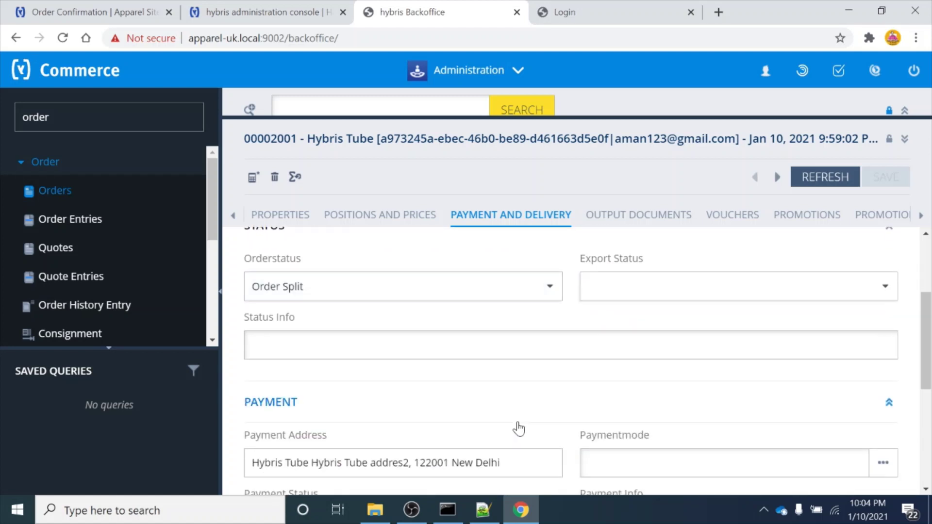
pyautogui.scroll(-1, 519, 427)
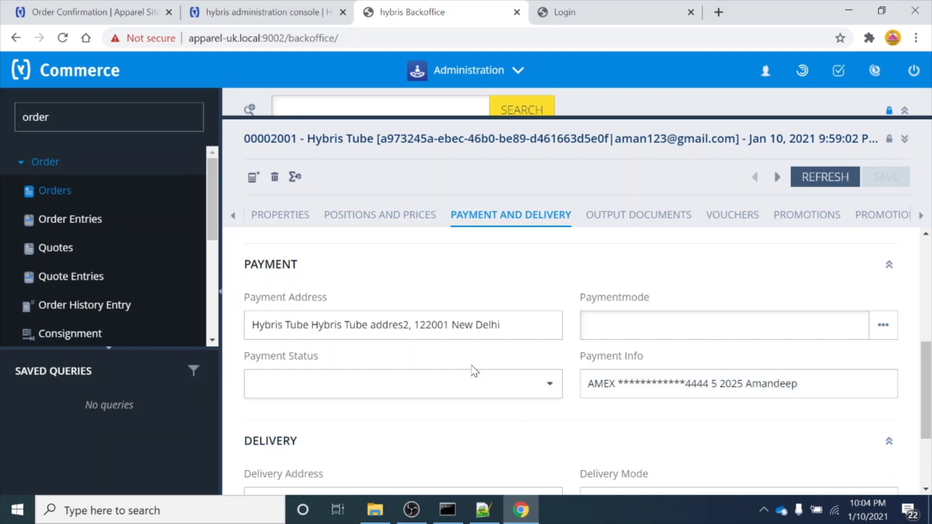
pyautogui.scroll(-2, 491, 410)
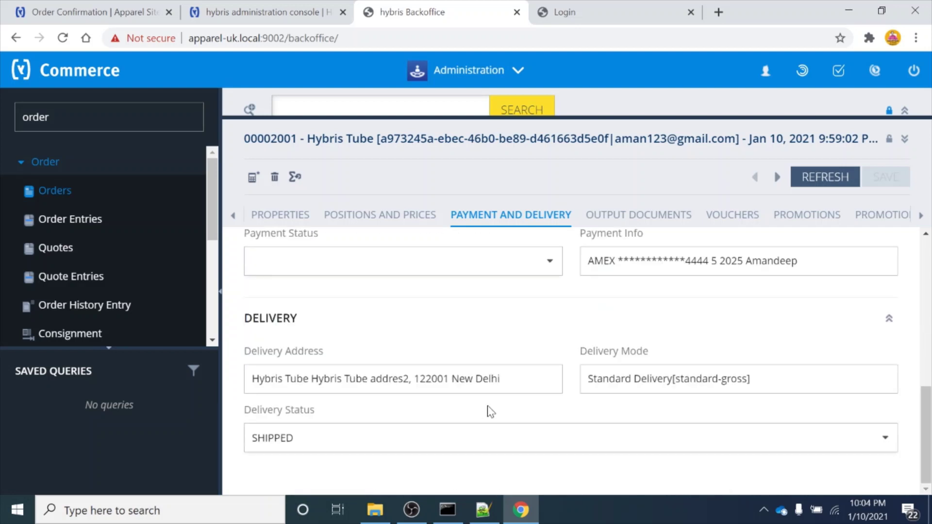
pyautogui.scroll(4, 491, 410)
pyautogui.click(921, 215)
pyautogui.click(921, 215)
pyautogui.click(921, 215)
pyautogui.click(921, 215)
pyautogui.click(921, 215)
pyautogui.click(821, 229)
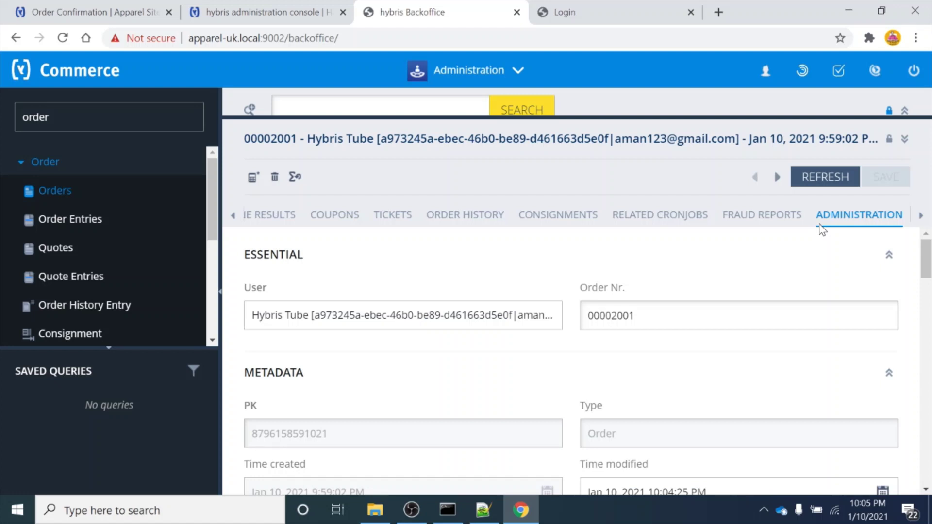
# Search the order page for 'process' and open the first OrderProcessModel, which shows Succeeded and Order placed
pyautogui.hotkey('ctrl', 'f')
pyautogui.write('process')
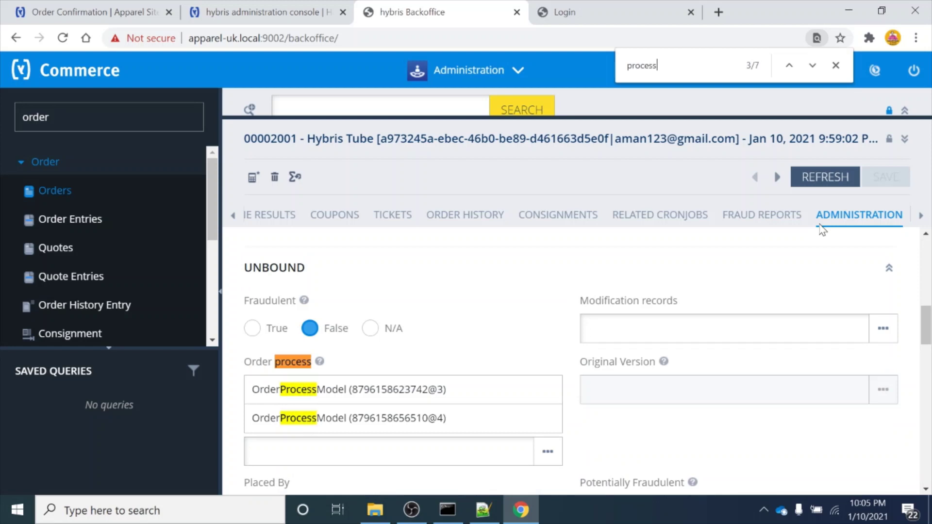
pyautogui.tripleClick(369, 398)
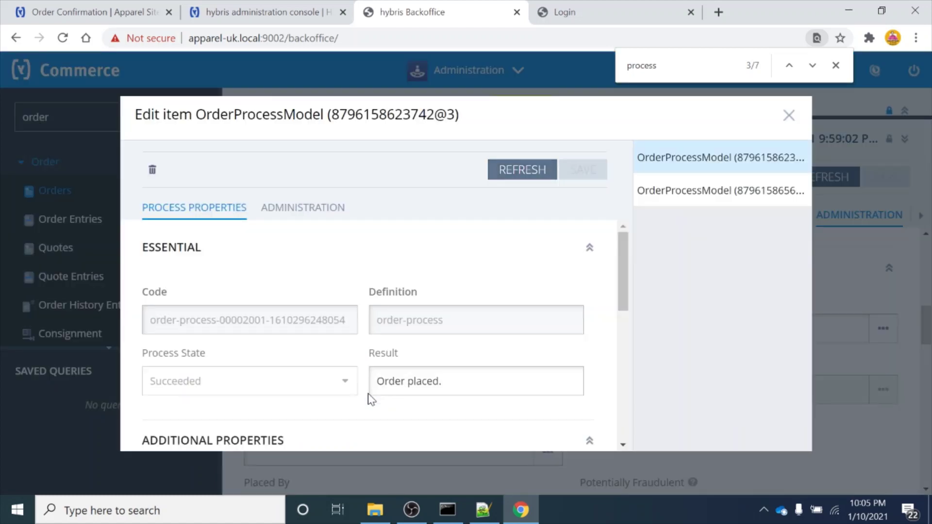
# Review the Process Tasks Logs down to sendOrderCompletedNotification, then open the orderConfirmationEmailProcess record
pyautogui.scroll(-3, 370, 398)
pyautogui.scroll(-4, 370, 399)
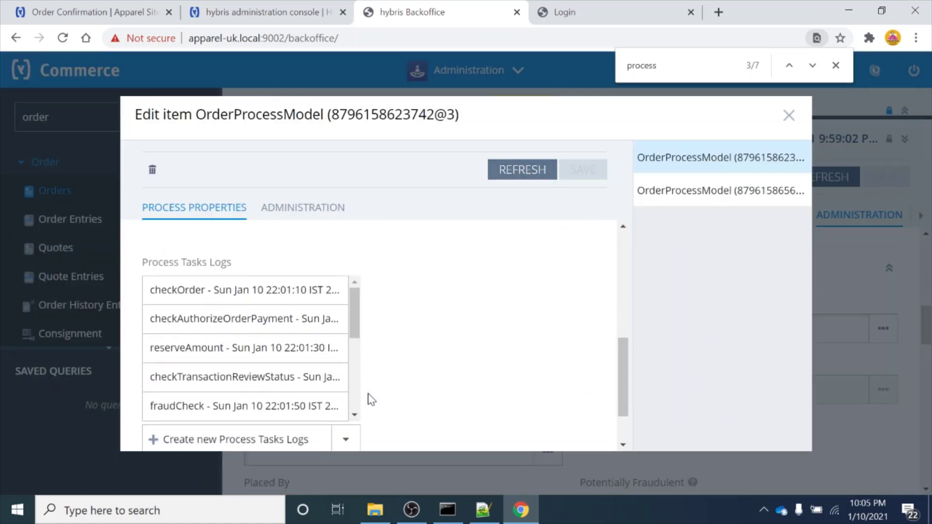
pyautogui.scroll(1, 369, 398)
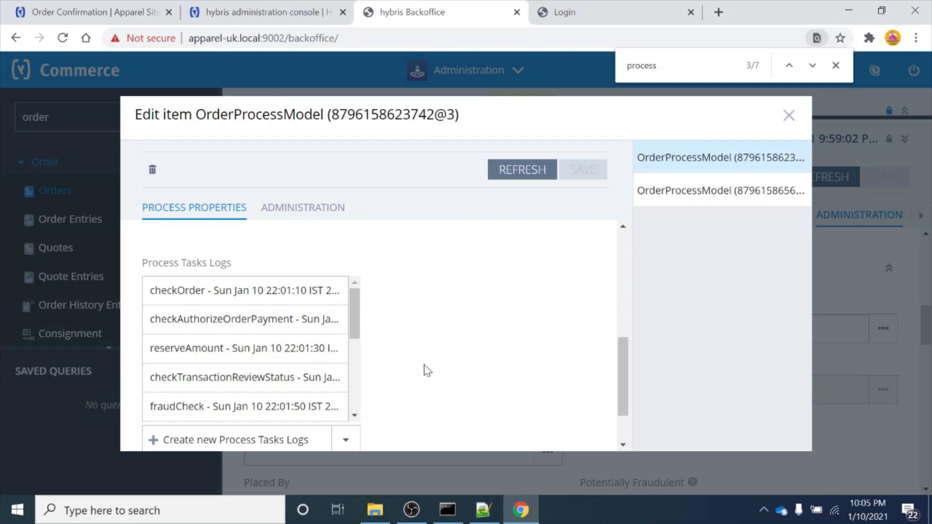
pyautogui.scroll(-2, 426, 371)
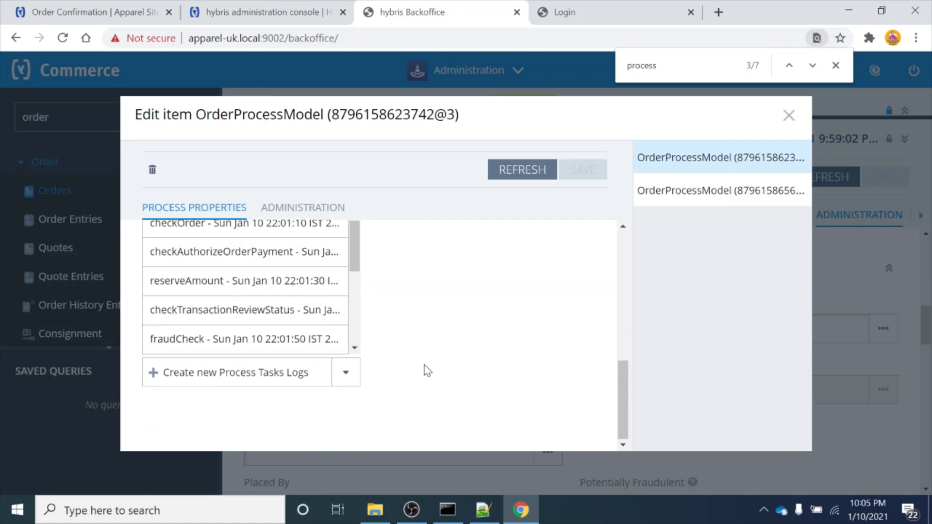
pyautogui.scroll(3, 426, 370)
pyautogui.scroll(-3, 425, 370)
pyautogui.scroll(-5, 272, 311)
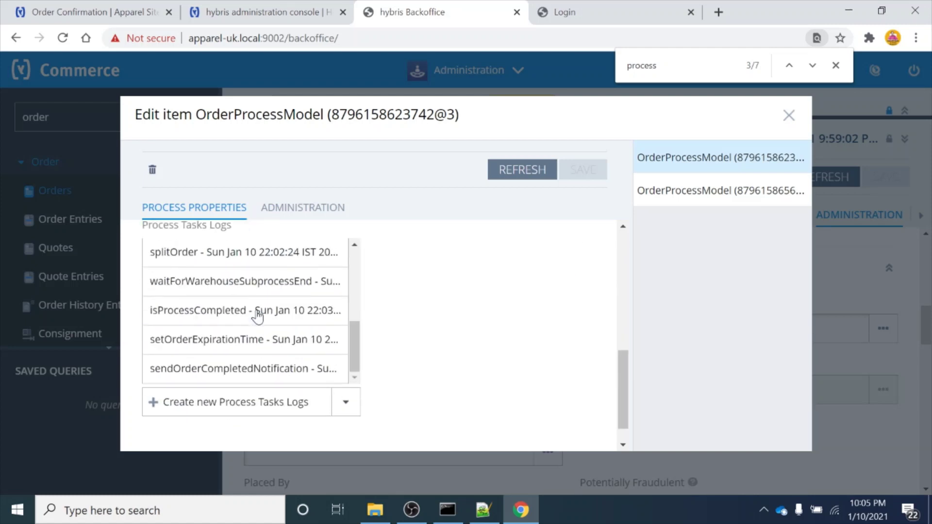
pyautogui.scroll(-1, 258, 316)
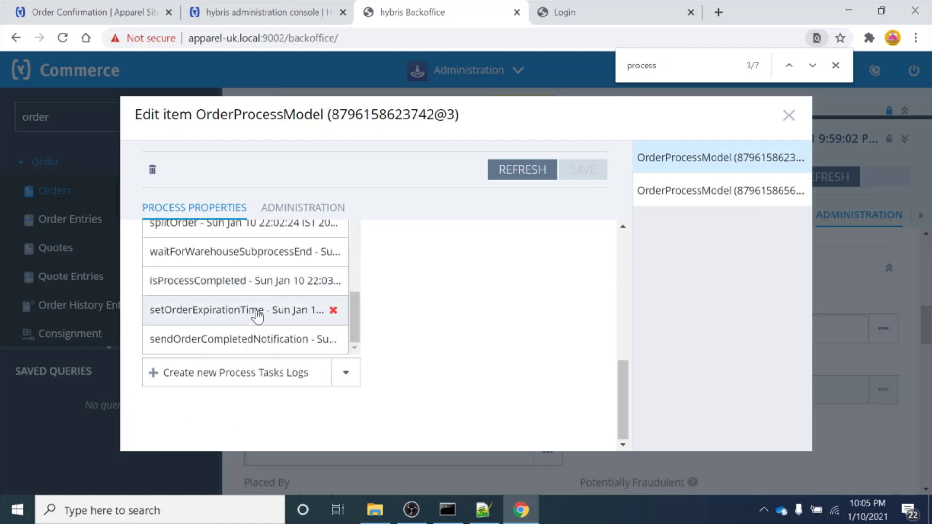
pyautogui.click(693, 203)
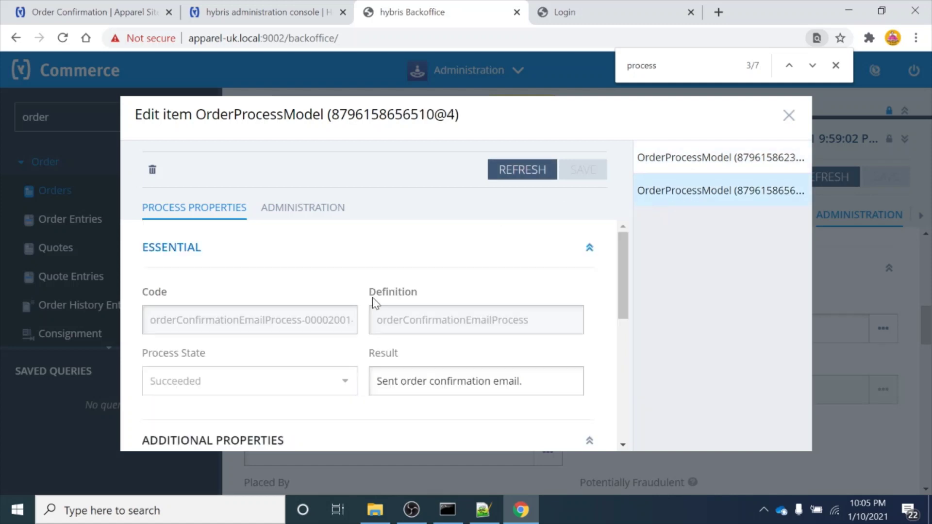
# Check the result 'Sent order confirmation email.' and the storefront's Order Confirmation page, then switch to the hybris administration console
pyautogui.moveTo(523, 381); pyautogui.dragTo(376, 381)
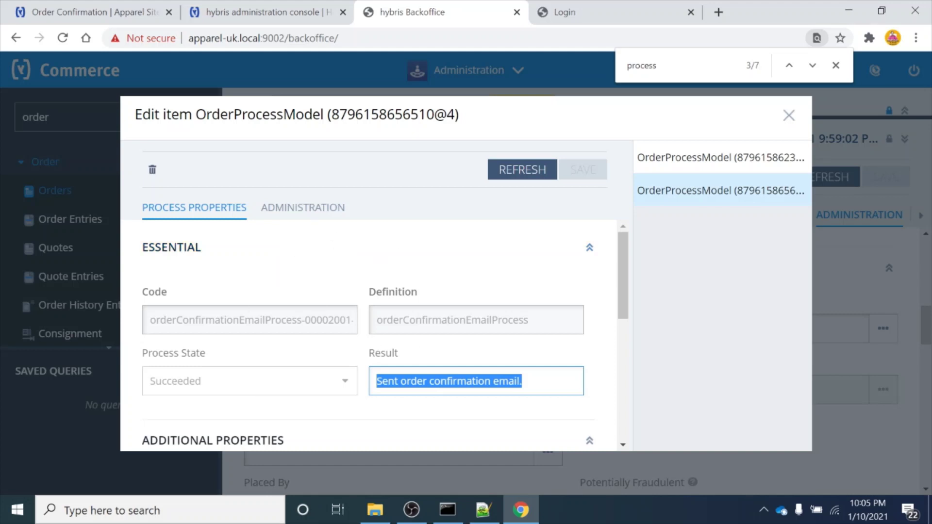
pyautogui.scroll(-2, 359, 347)
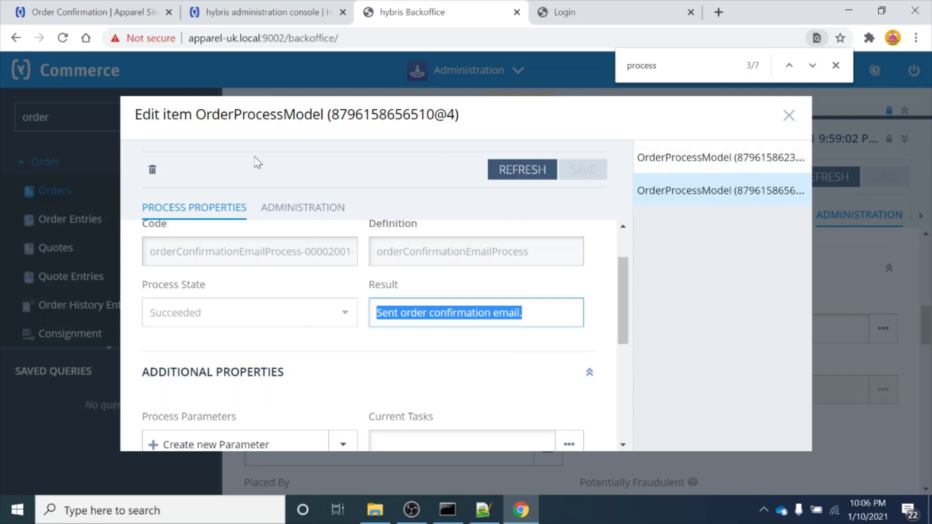
pyautogui.click(71, 2)
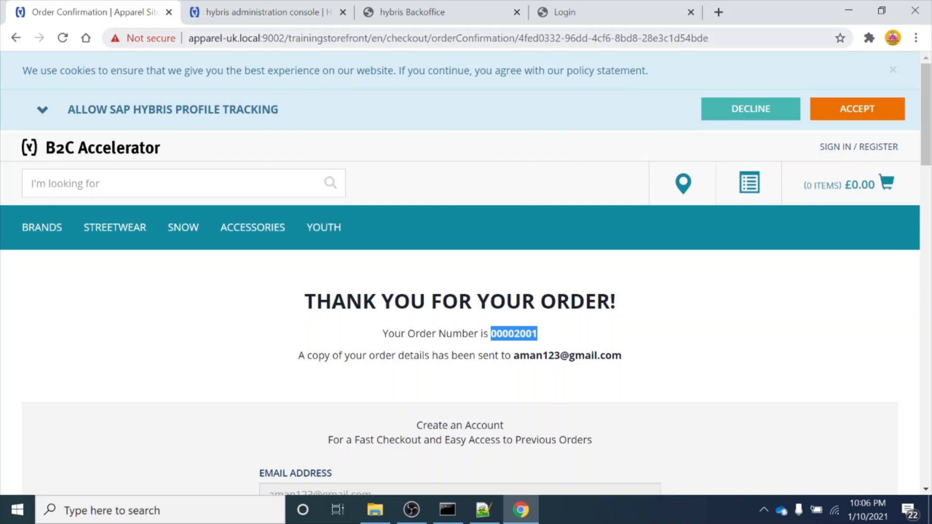
pyautogui.click(279, 12)
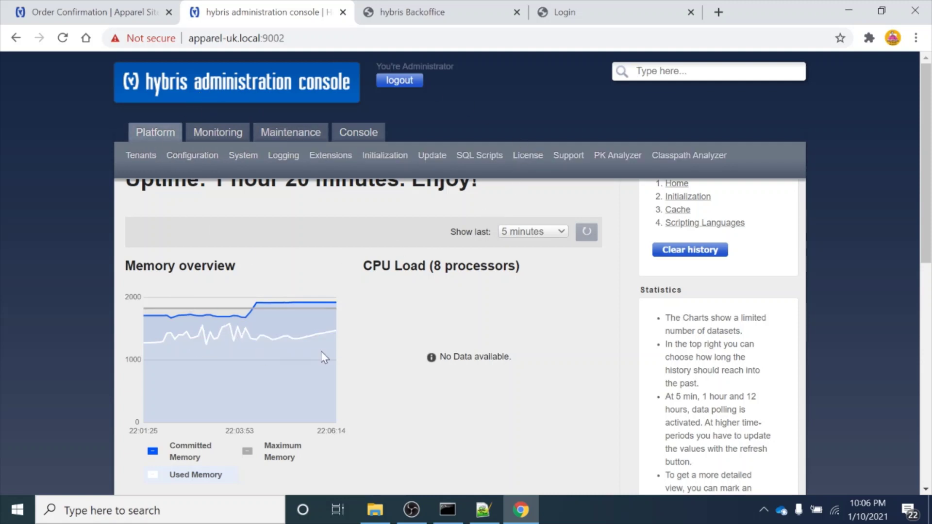
pyautogui.moveTo(363, 136)
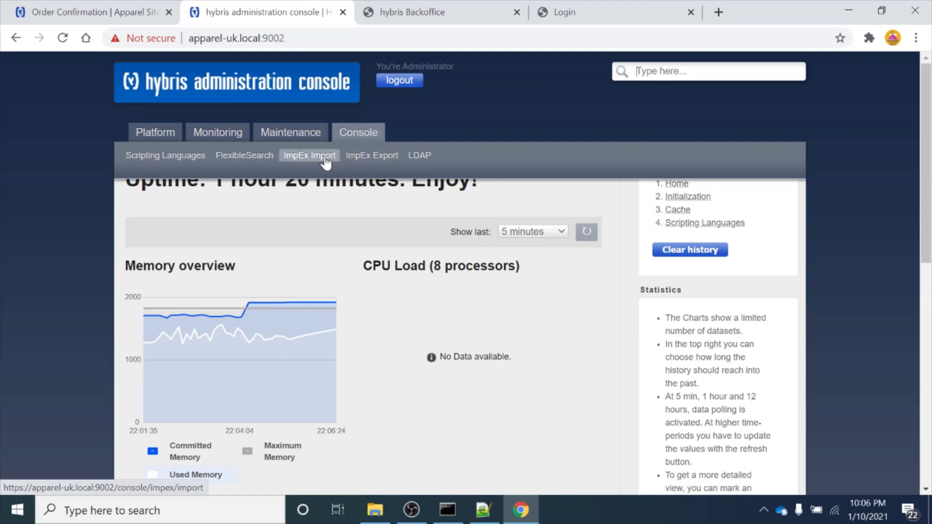
pyautogui.moveTo(158, 128)
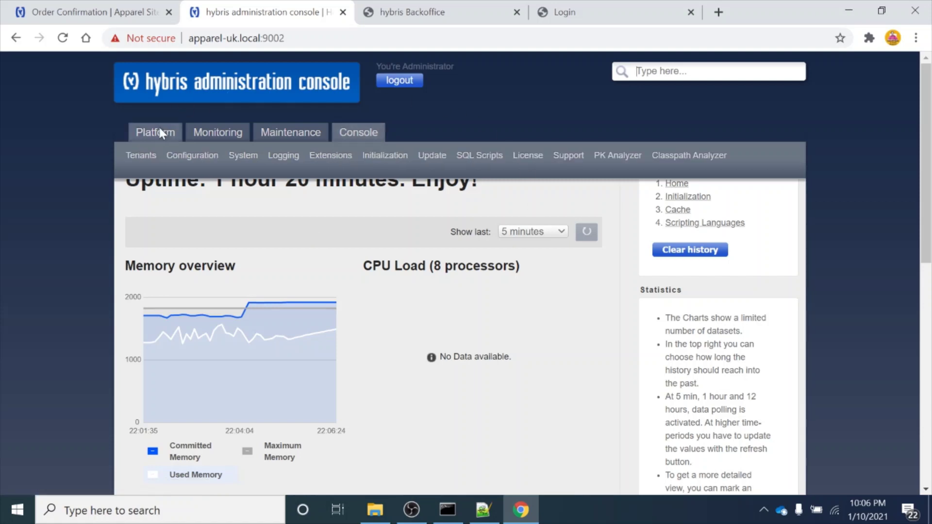